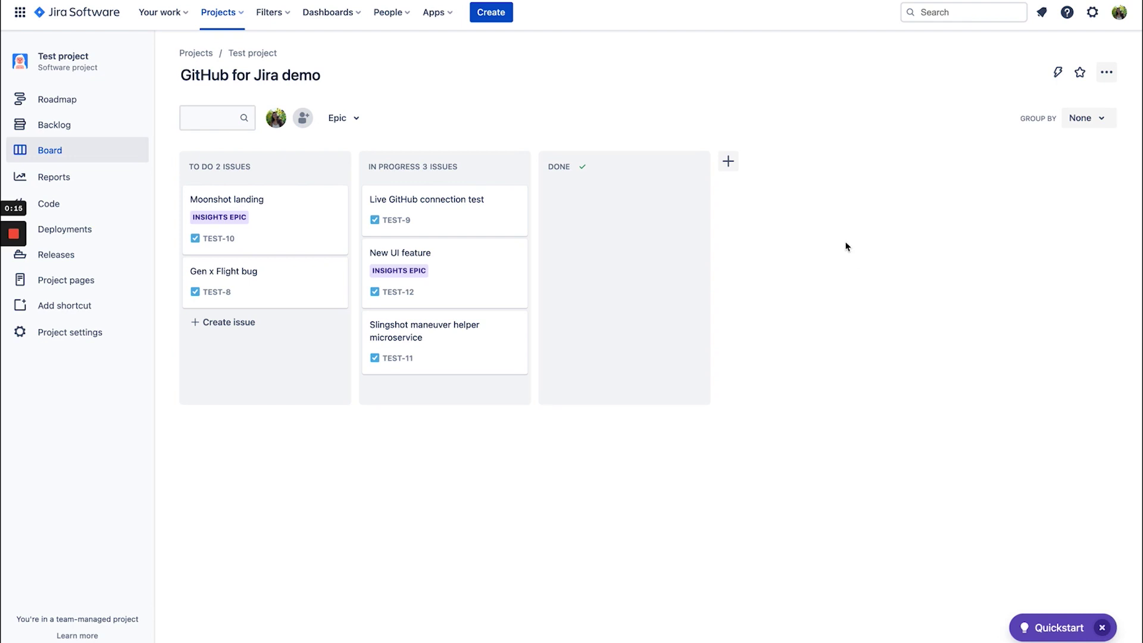
Search the Jira marketplace for 'github for jira' and open the GitHub for Jira listing.
click(443, 18)
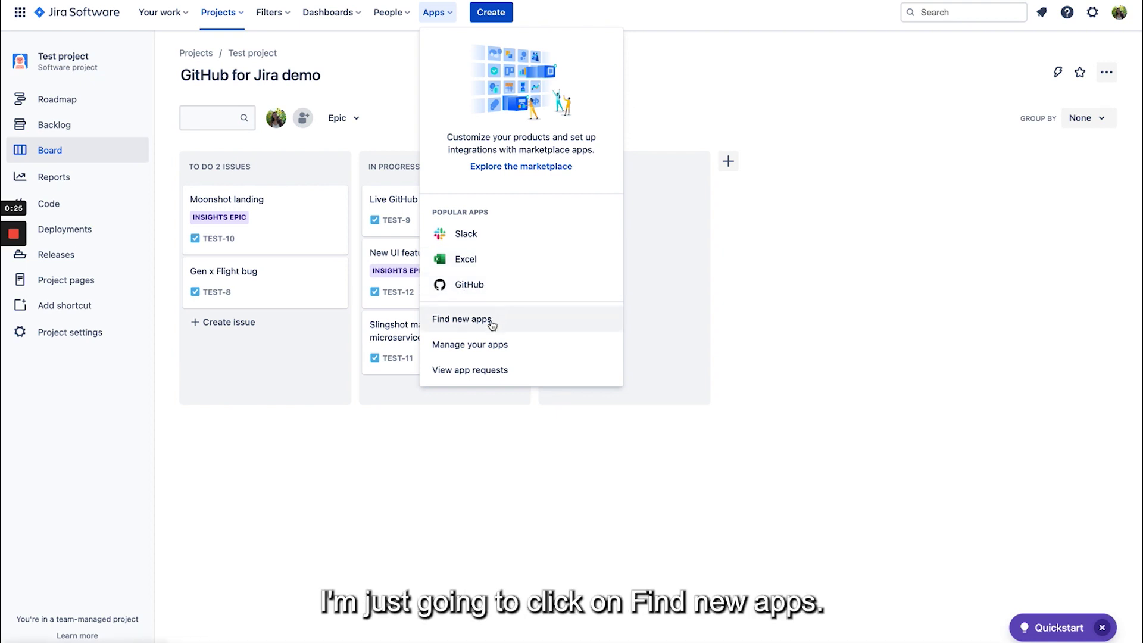
click(462, 319)
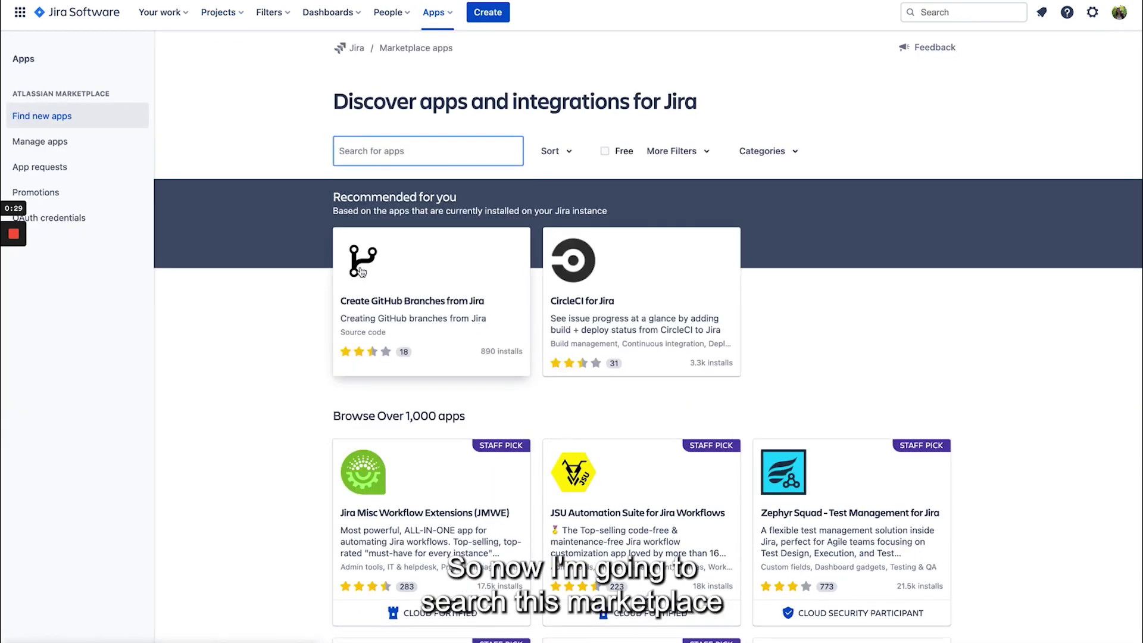
text(github for jira)
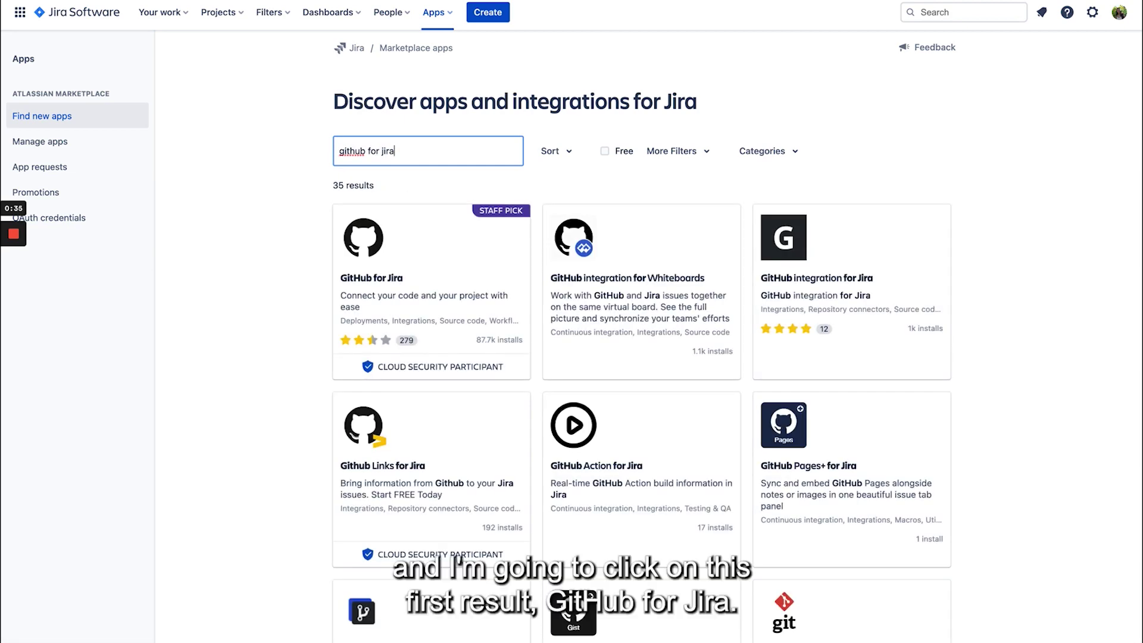
click(410, 291)
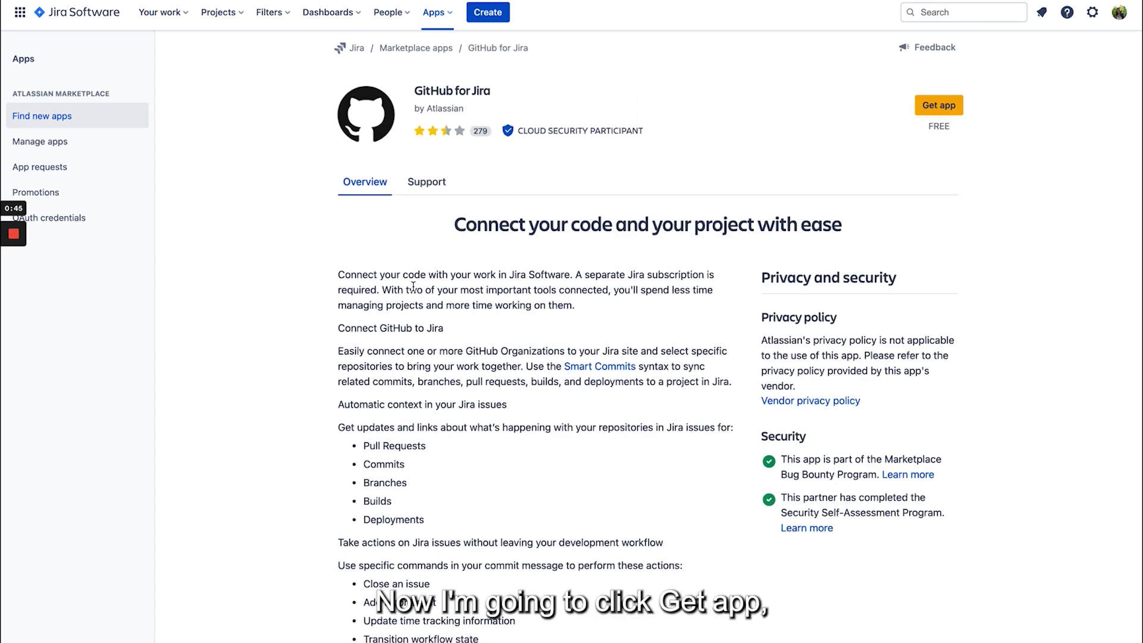
Install the GitHub for Jira app and confirm its requested permissions.
click(938, 106)
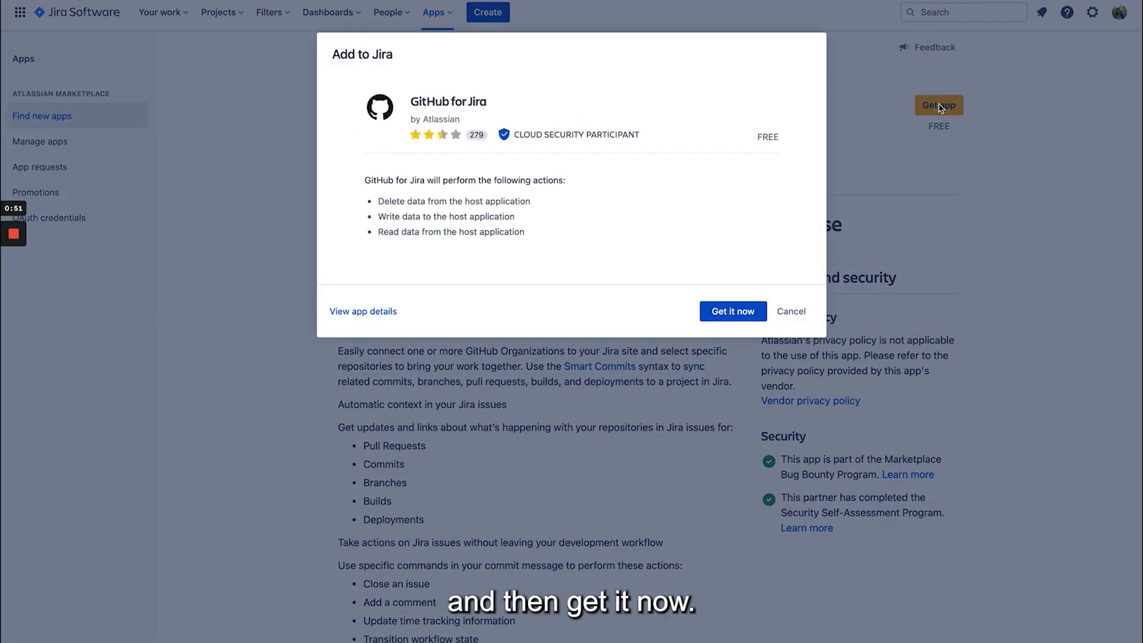
click(725, 314)
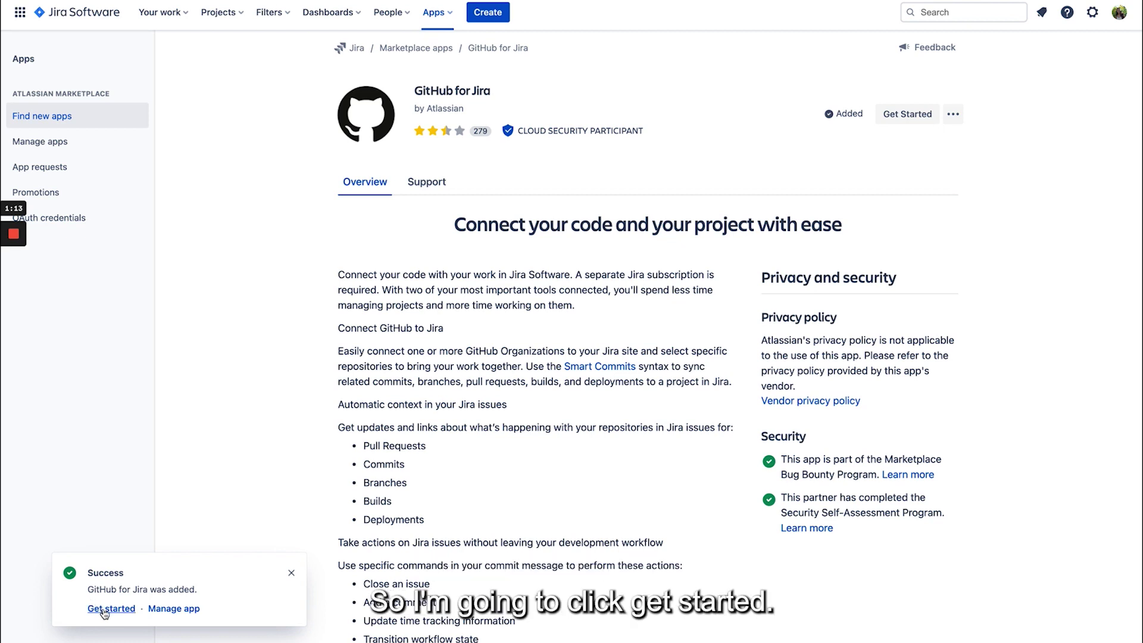
Go to the GitHub configuration page via Get started in the success message.
click(105, 608)
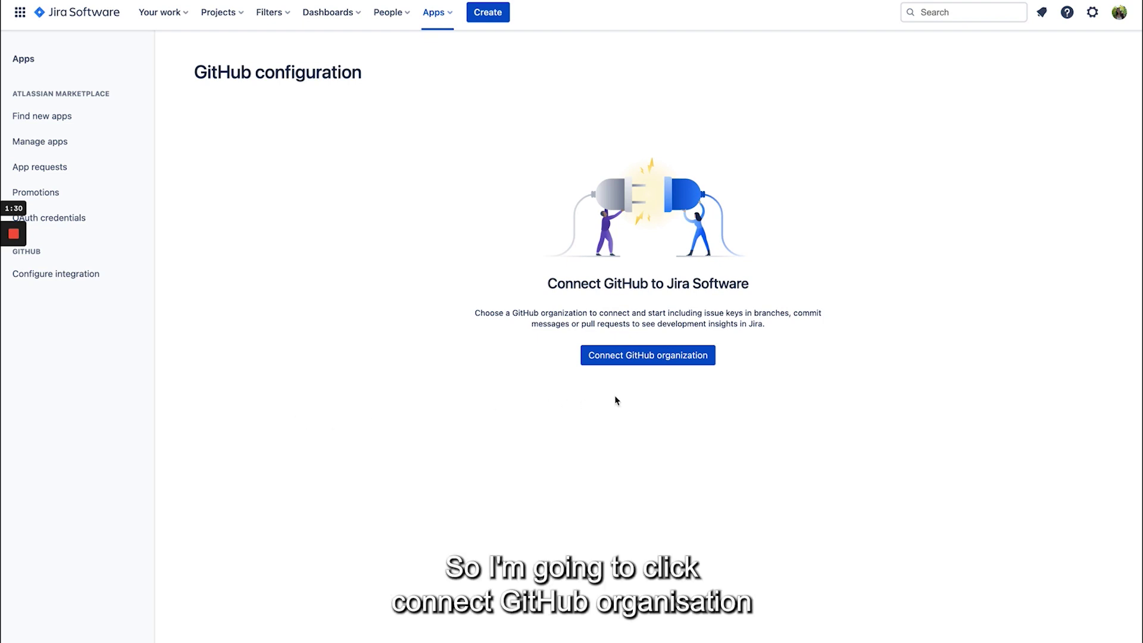
Authorize Jira on the GitHub account, reaching the connection page that lists no organizations.
click(635, 361)
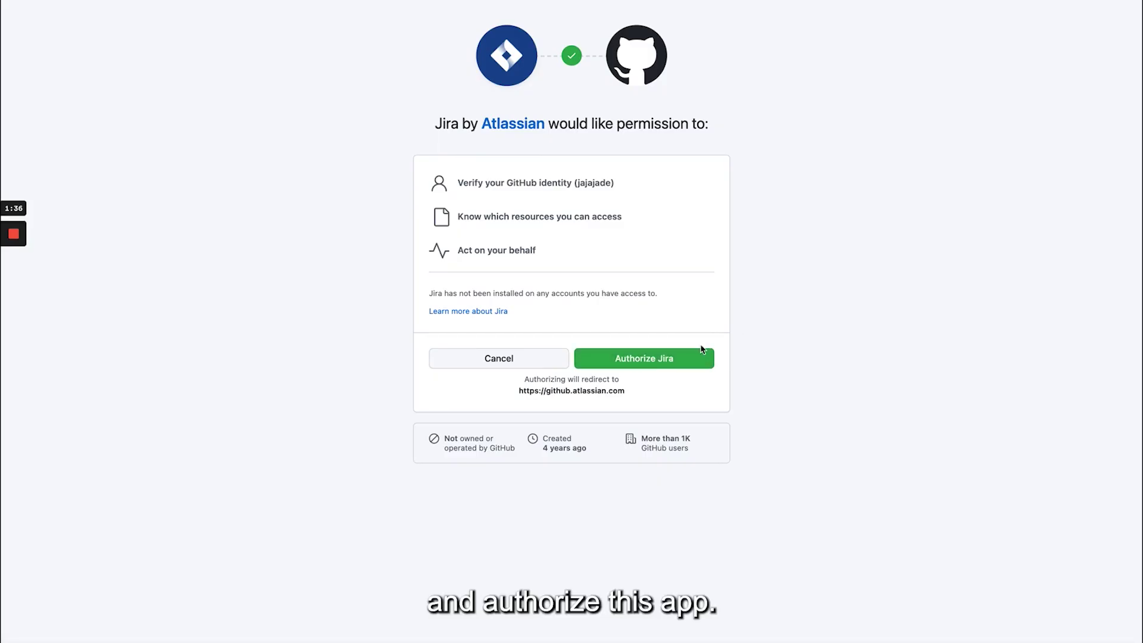
click(660, 363)
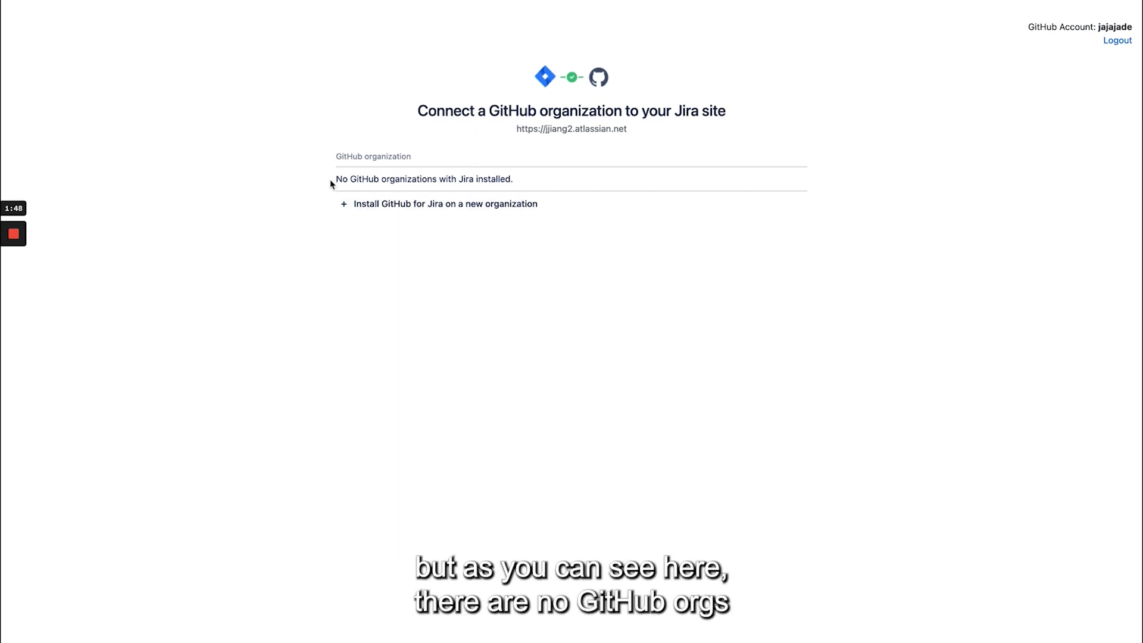
drag(334, 183, 513, 178)
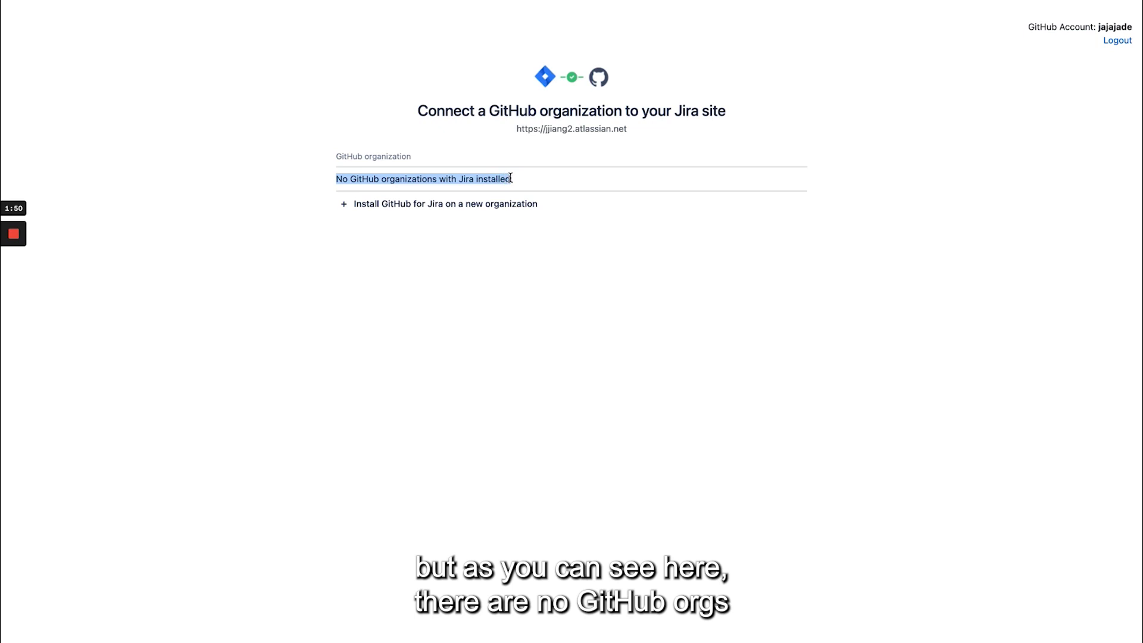
click(260, 181)
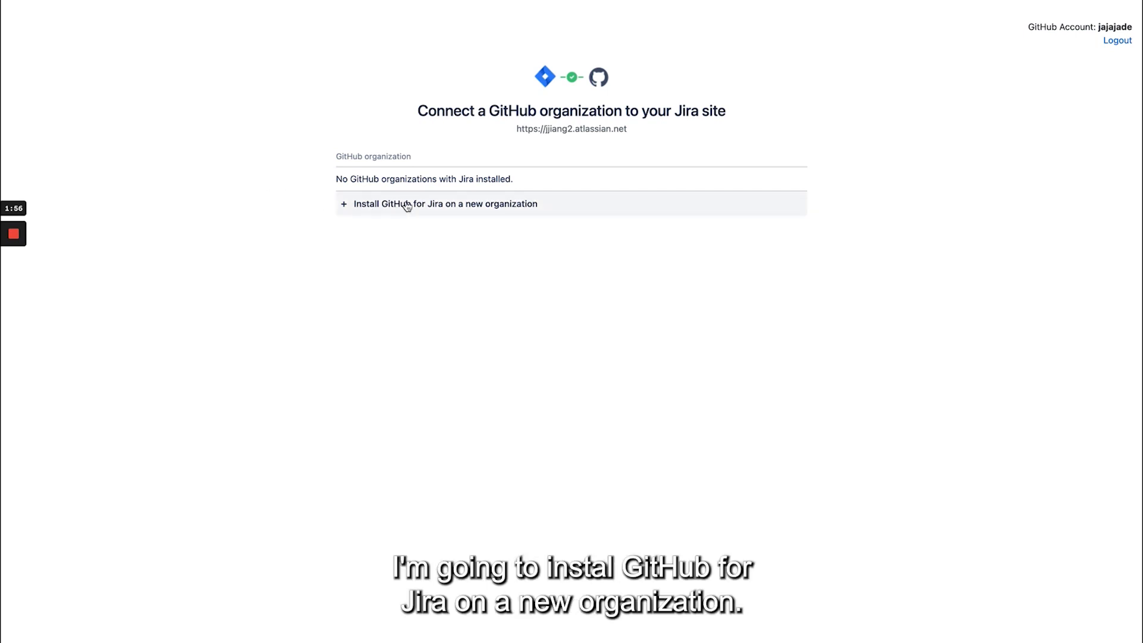
Install GitHub for Jira on Demo-GH-Organization with access to all repositories.
click(531, 206)
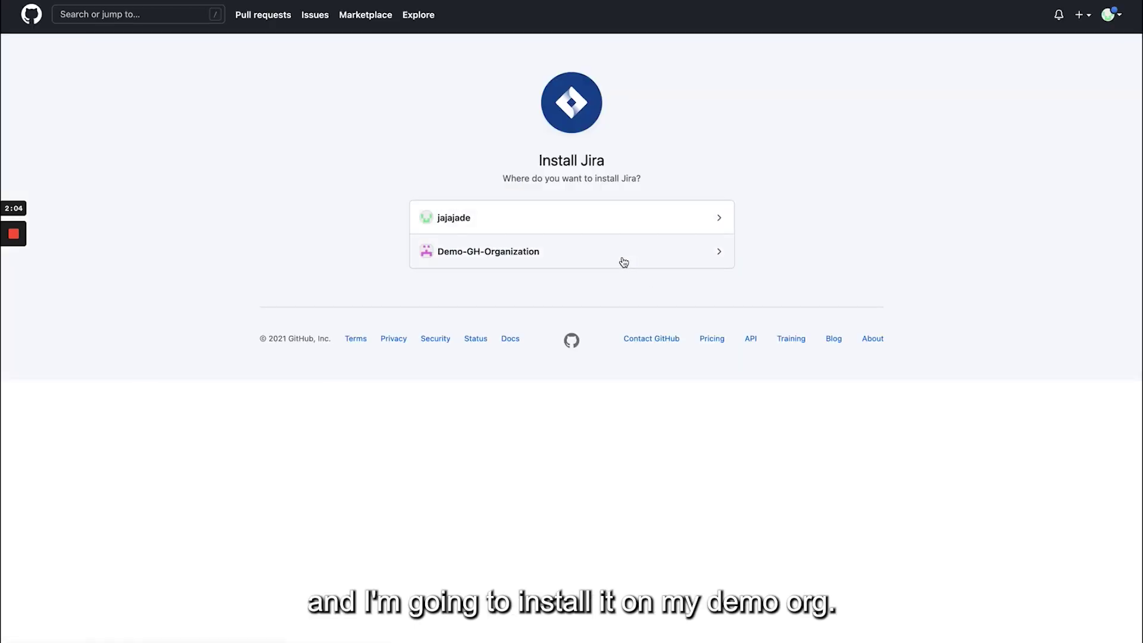
click(623, 263)
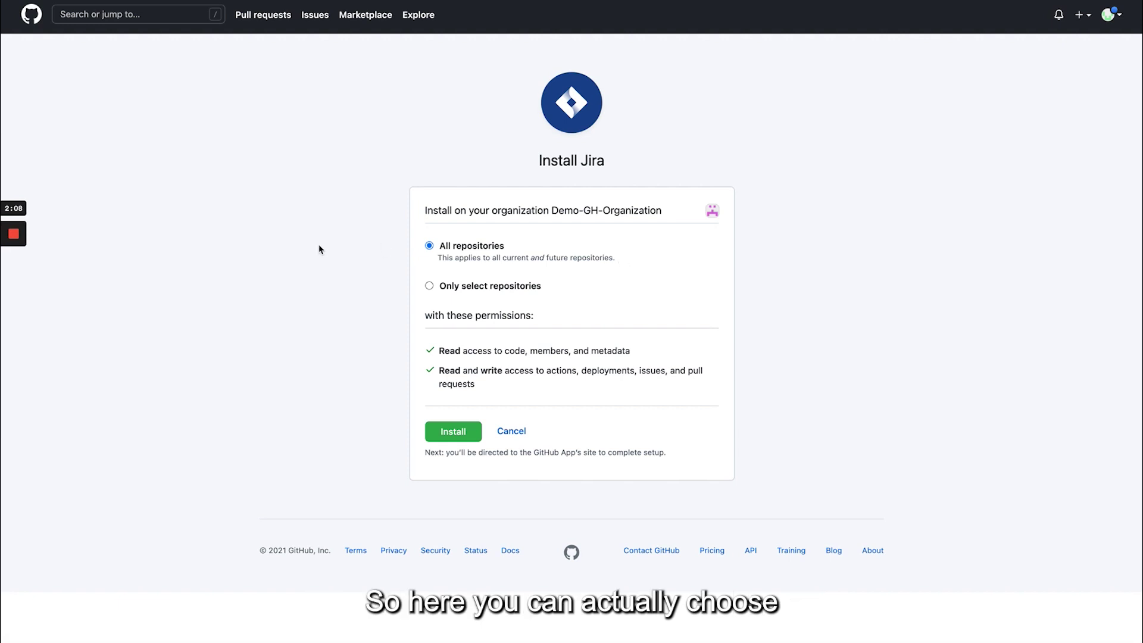
click(474, 289)
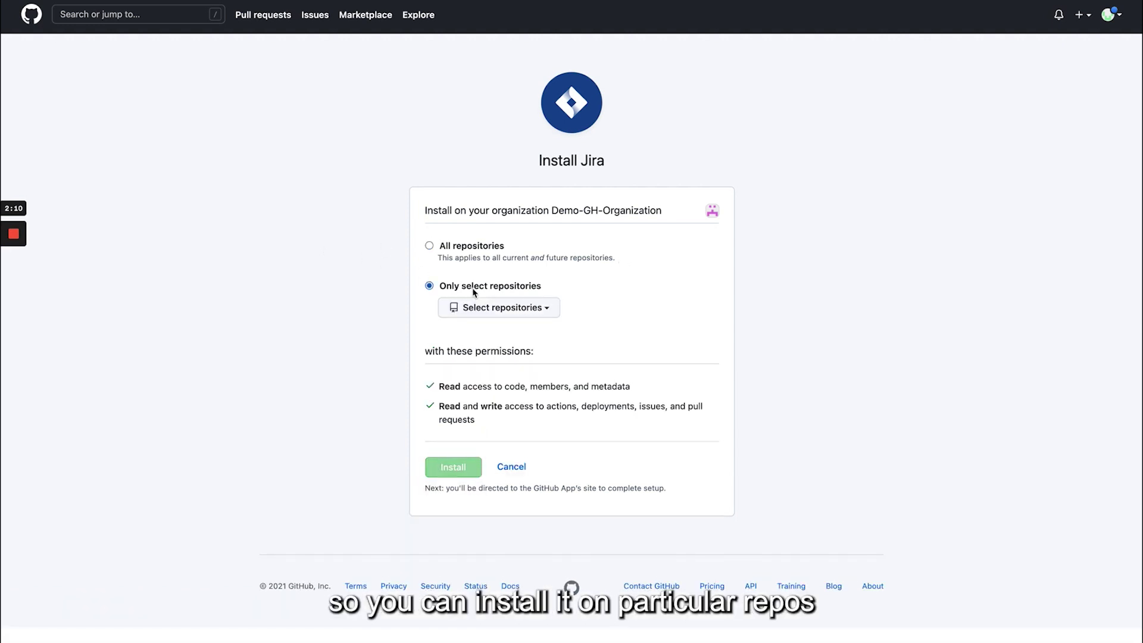
click(469, 306)
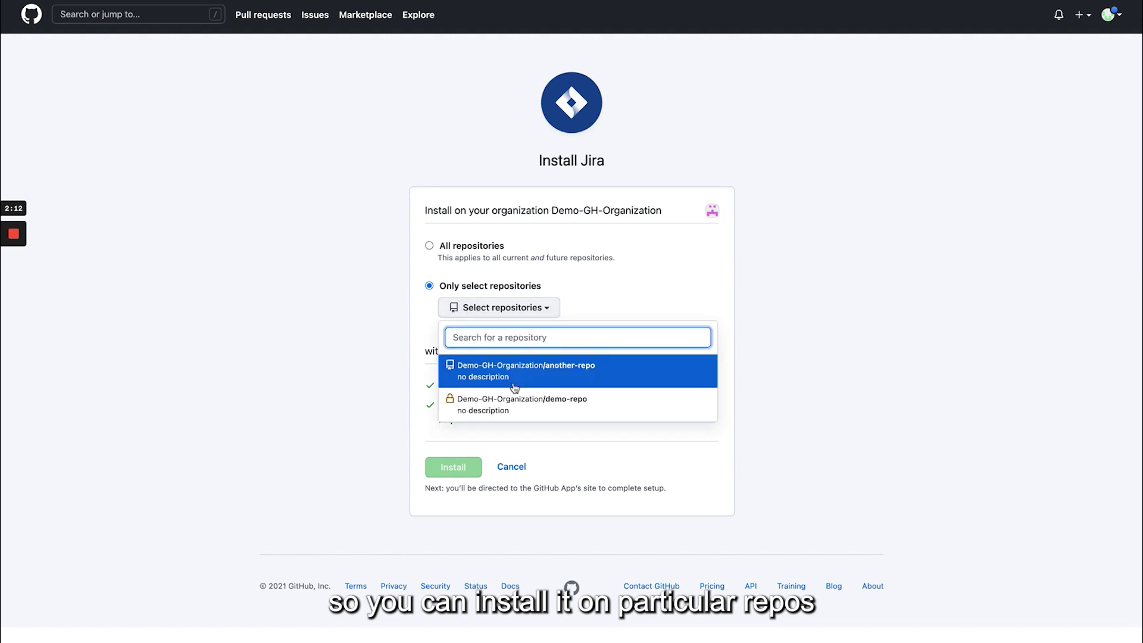
click(395, 254)
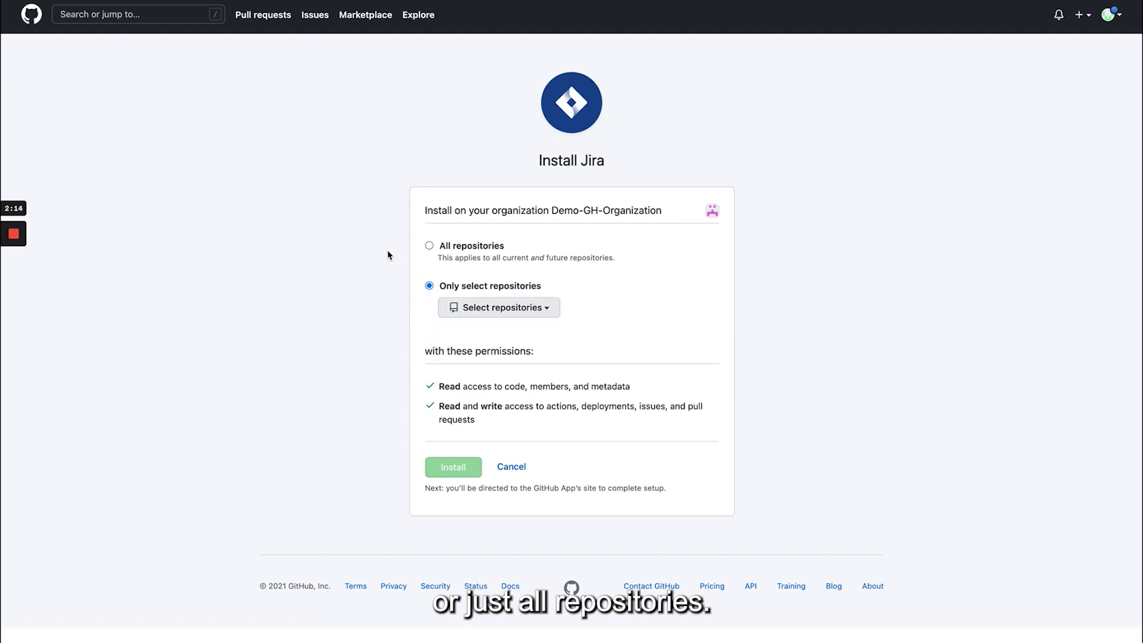
click(429, 246)
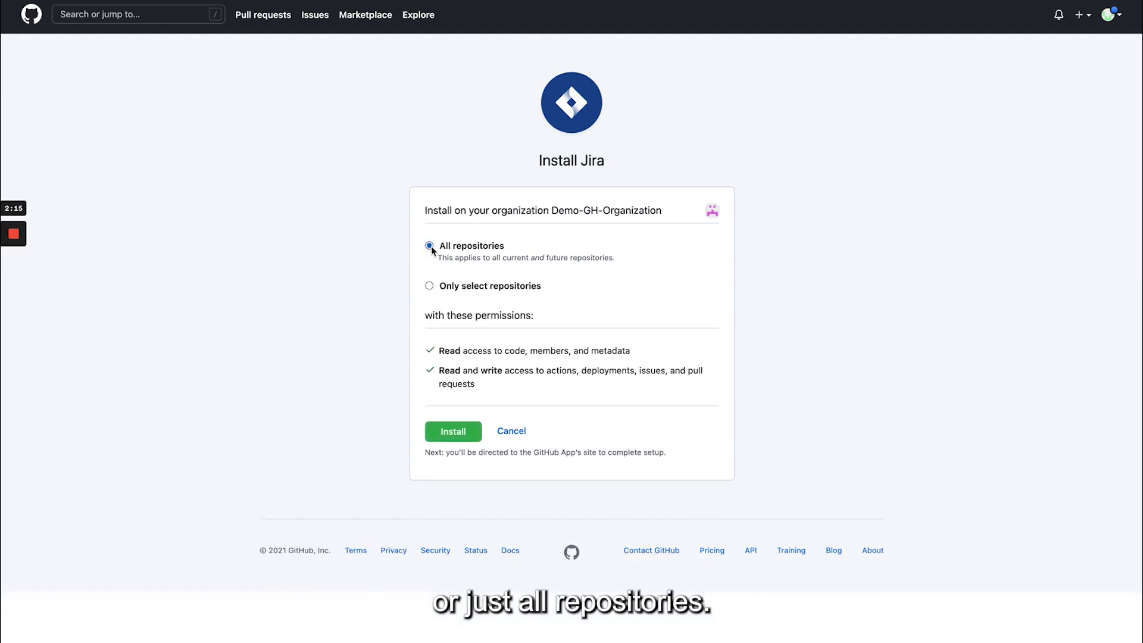
click(455, 434)
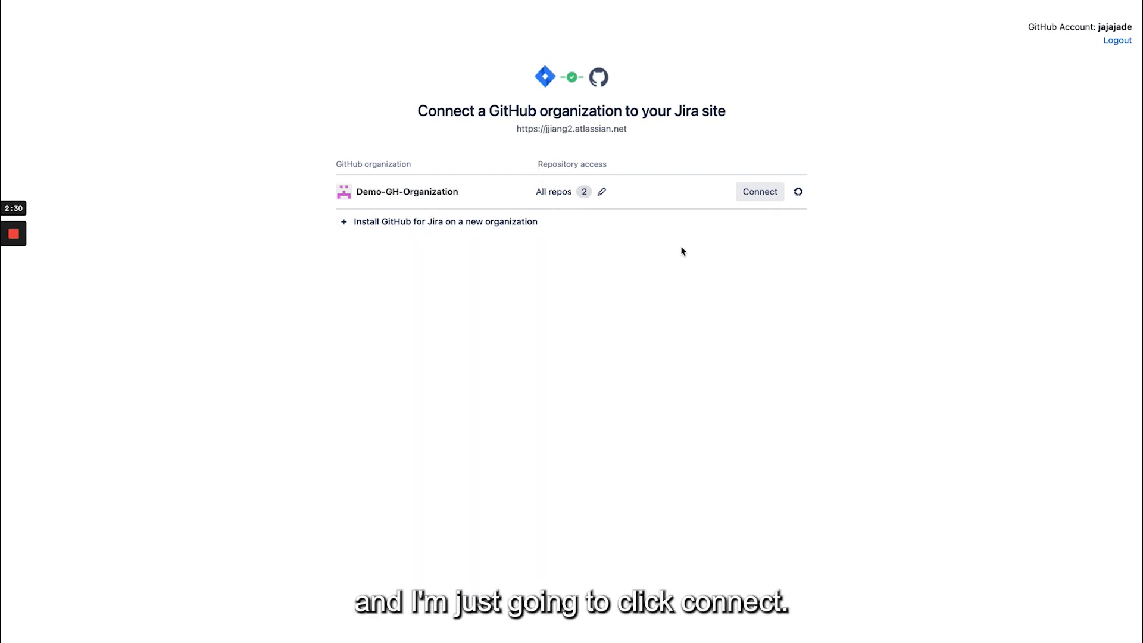
Connect Demo-GH-Organization and wait until its 2-repo backfill shows FINISHED.
click(754, 193)
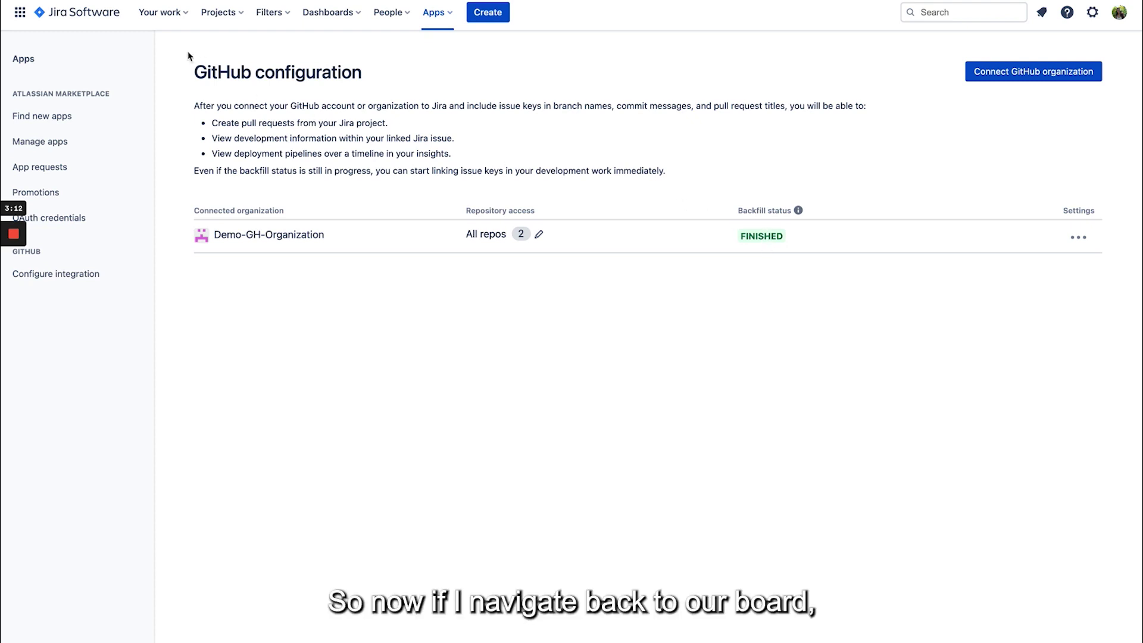
Return to the GitHub for Jira demo board from the recent boards list.
click(184, 18)
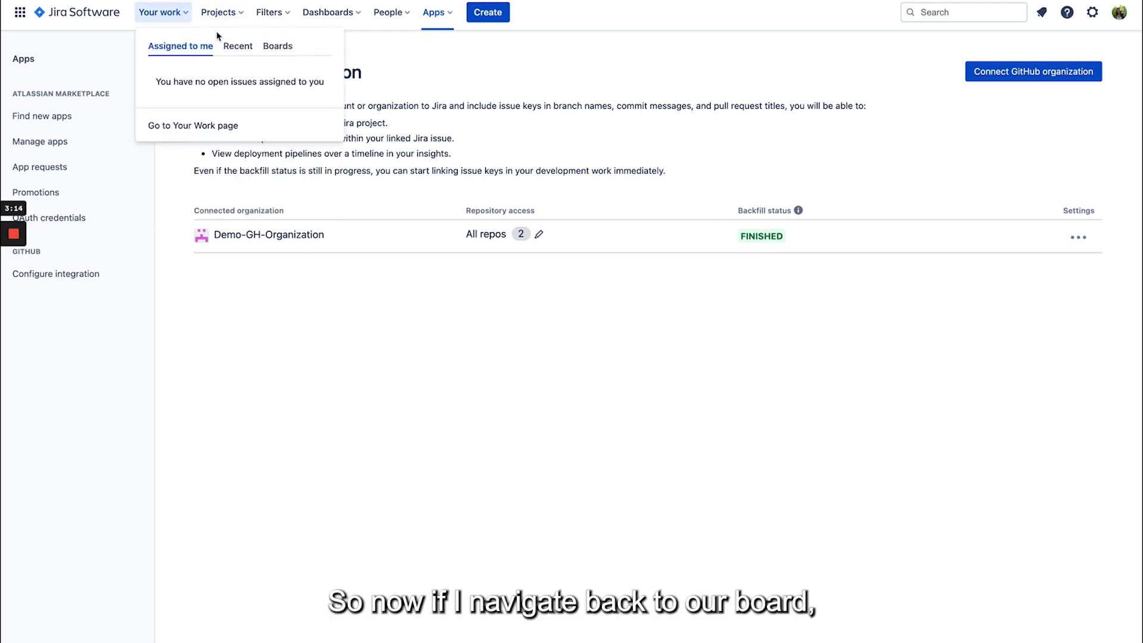
click(278, 48)
click(238, 94)
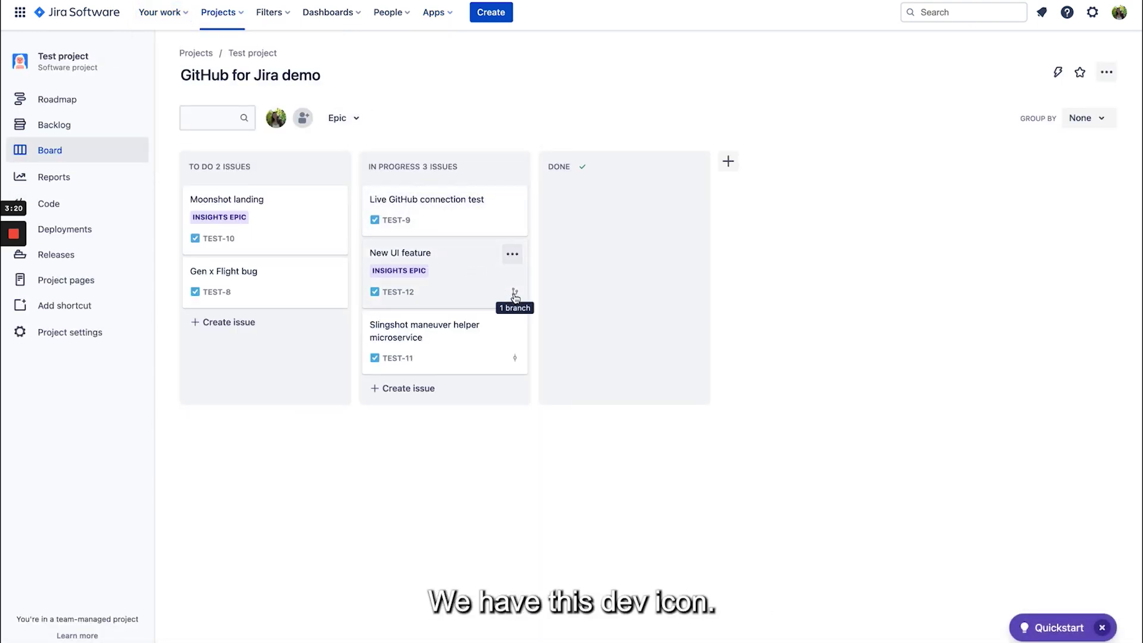
Glance at TEST-11, then open TEST-9 'Live GitHub connection test' outside full screen.
mouse_move(516, 364)
mouse_move(514, 298)
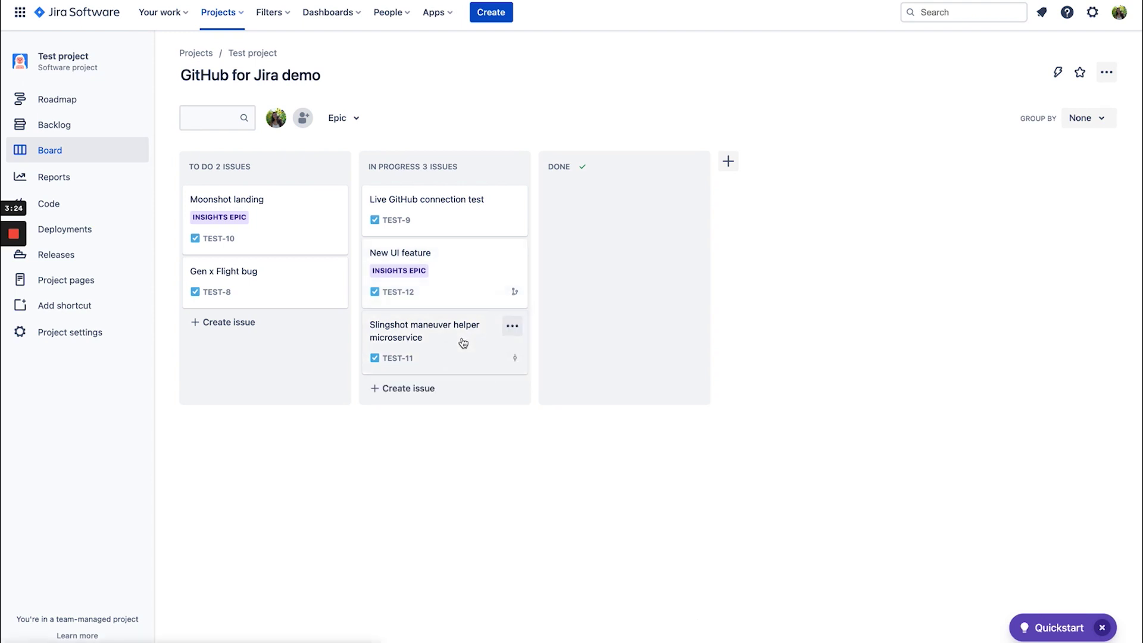
click(462, 339)
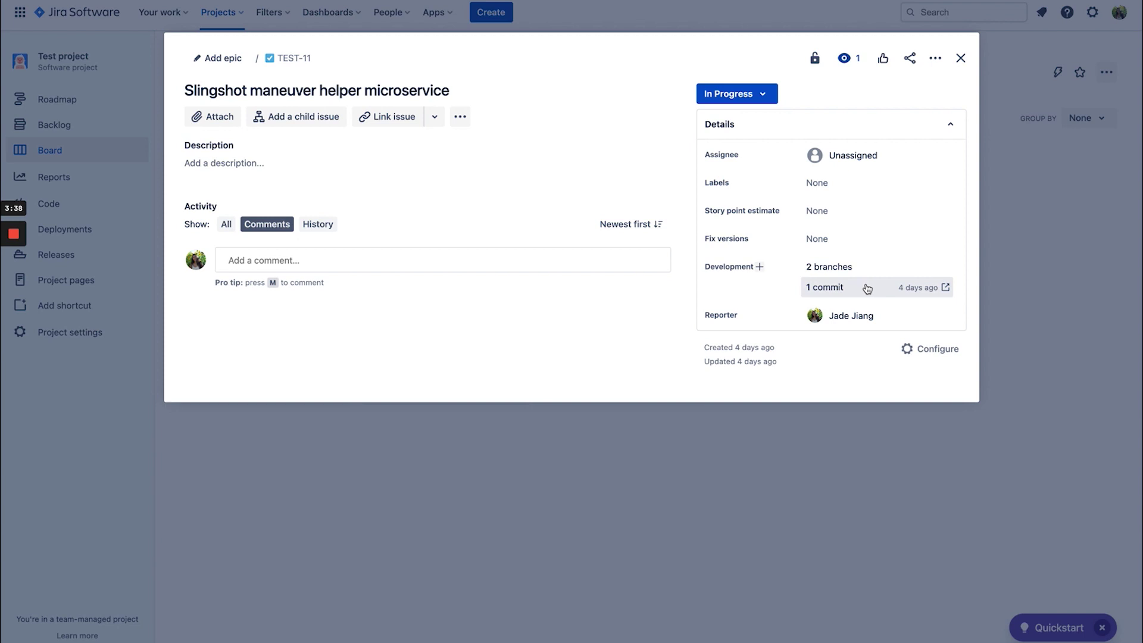
click(1110, 277)
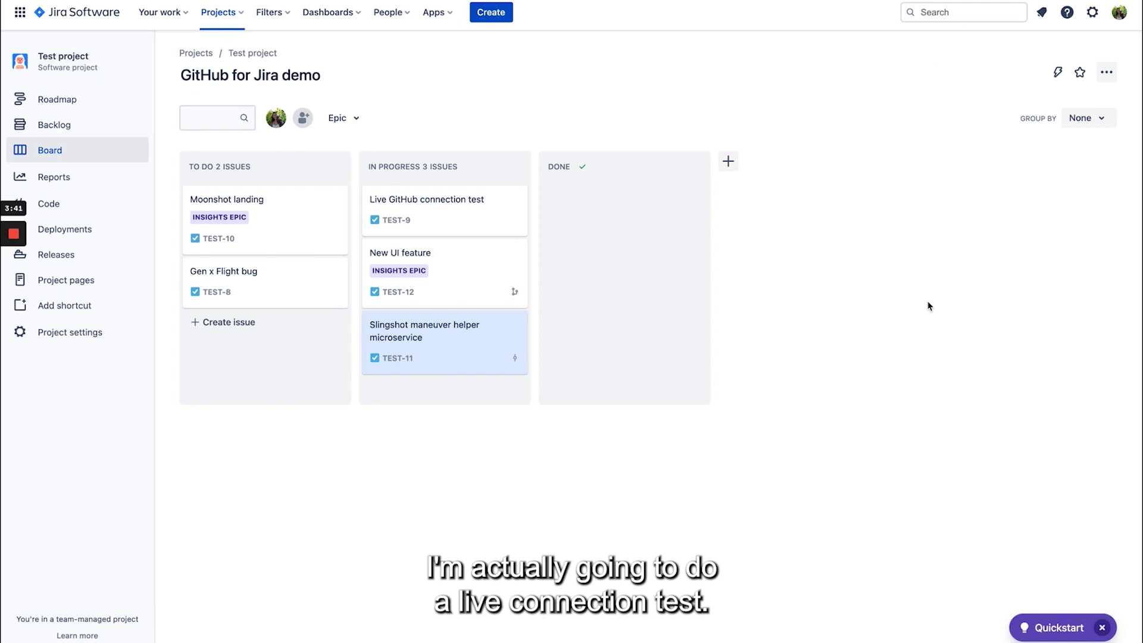
click(462, 215)
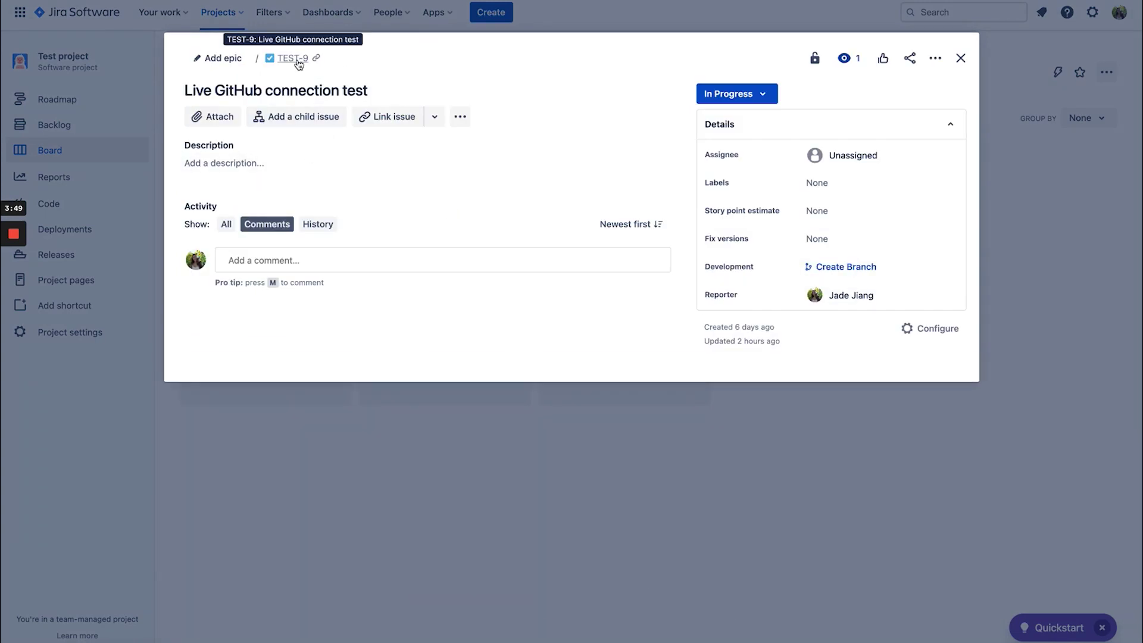
key(super+shift+f)
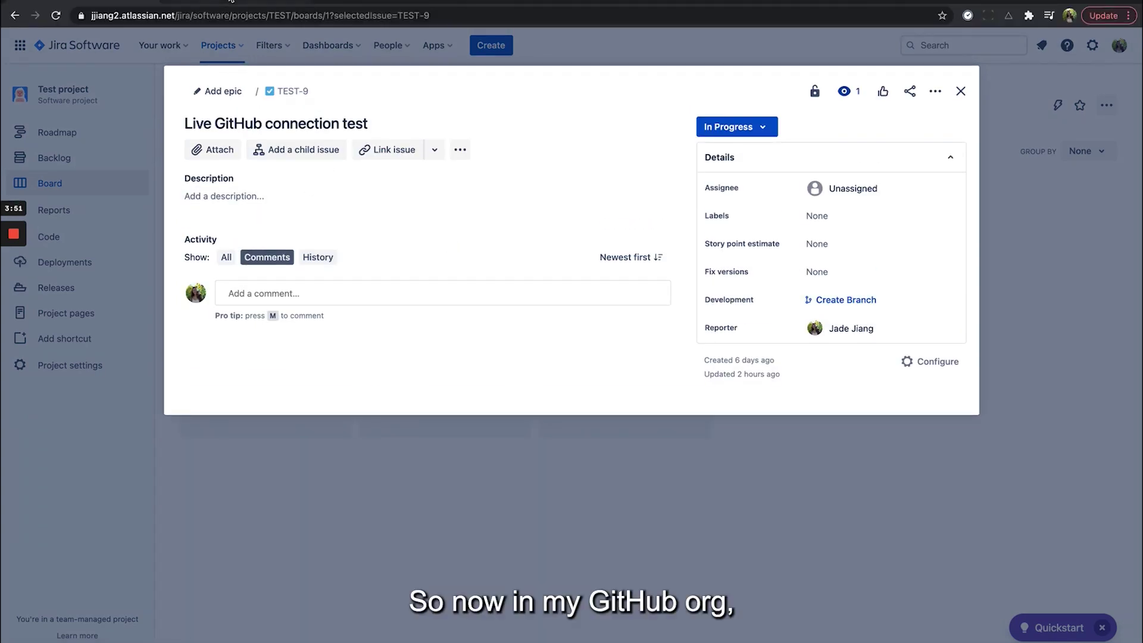
Add 'another change' to demo-repo's README and commit it to main as 'TEST-9 new commit'.
key(ctrl+Tab)
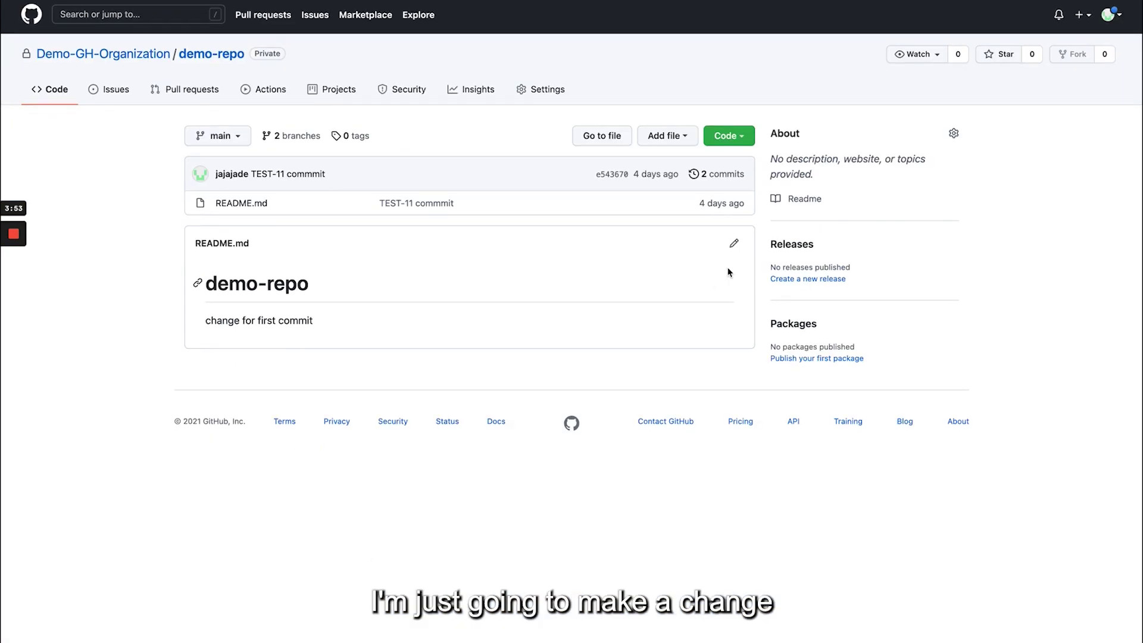
click(733, 243)
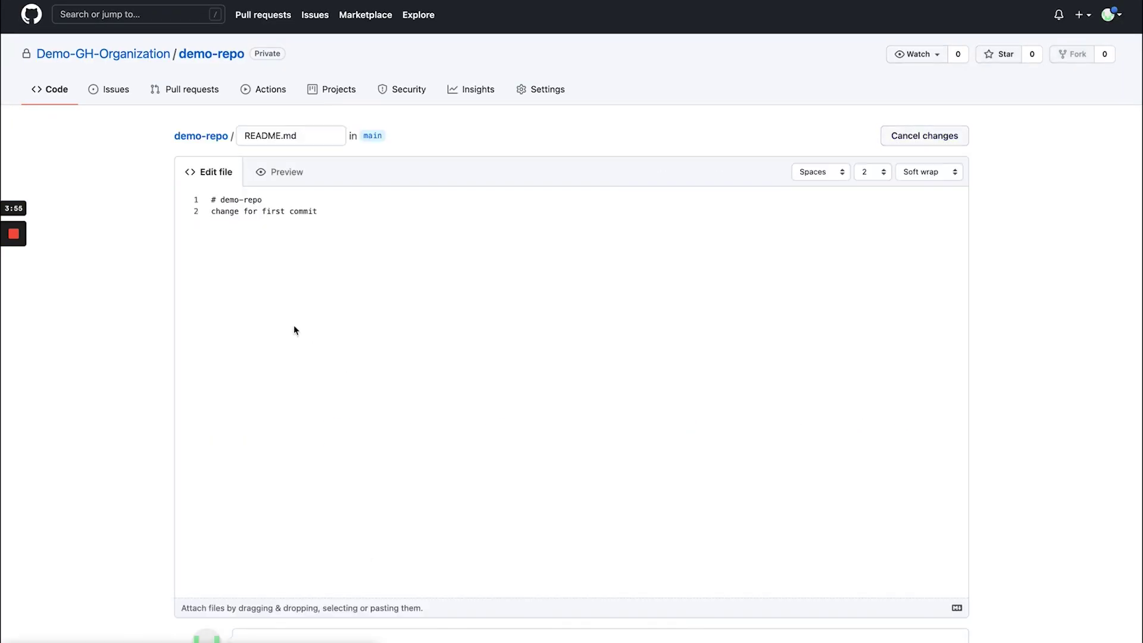
click(359, 222)
key(Return)
text(another change)
scroll(760, 215, down, 5)
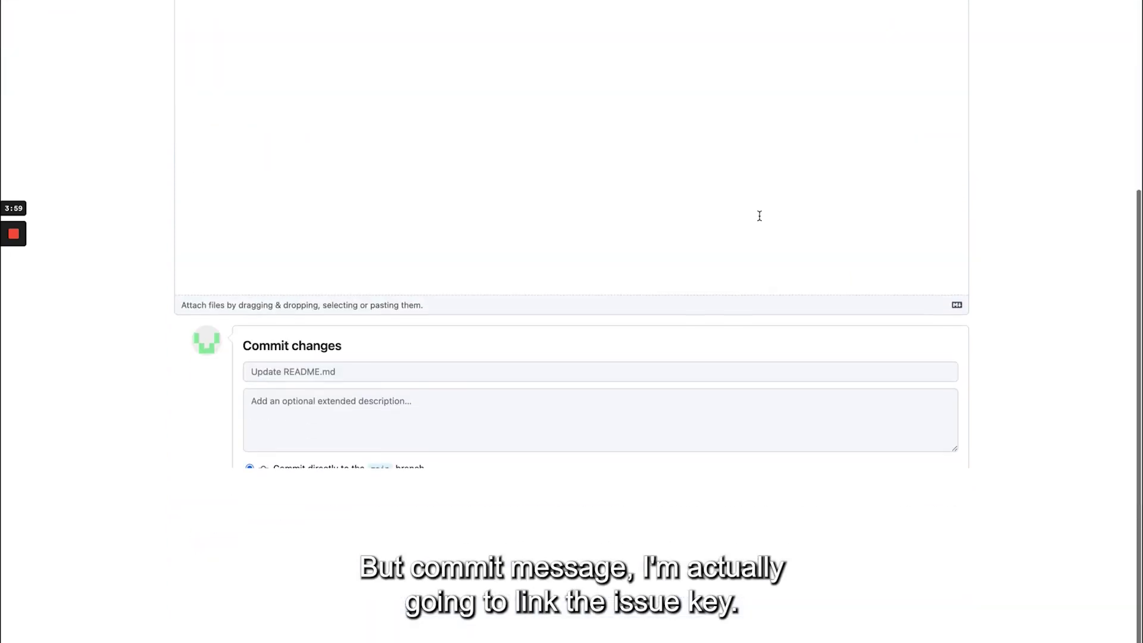
click(343, 403)
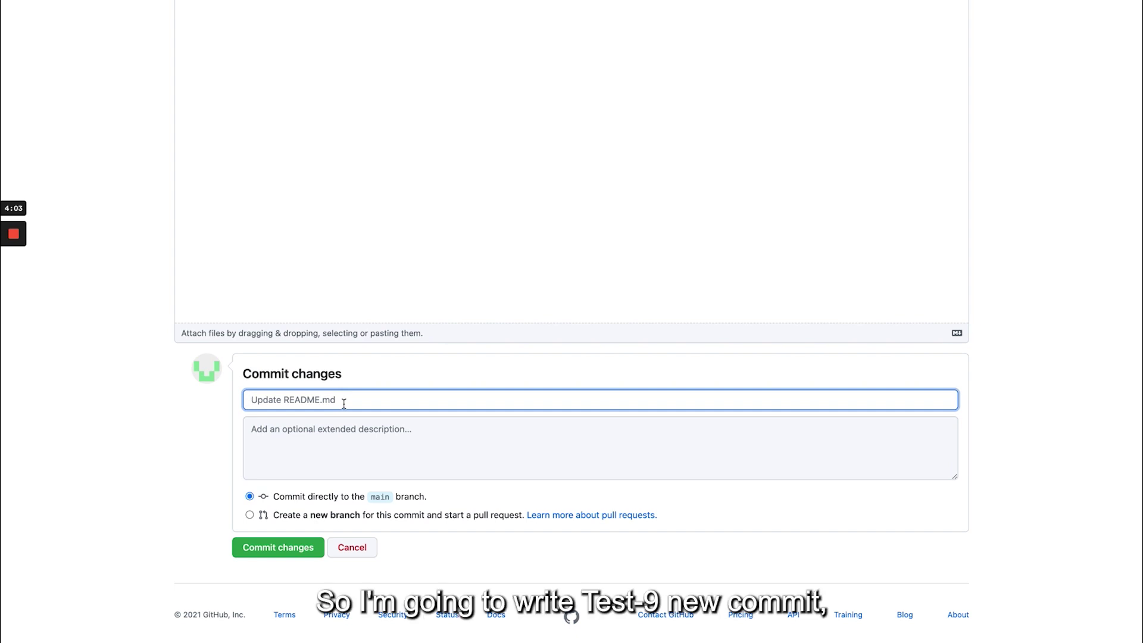
text(TEST-9 new commit)
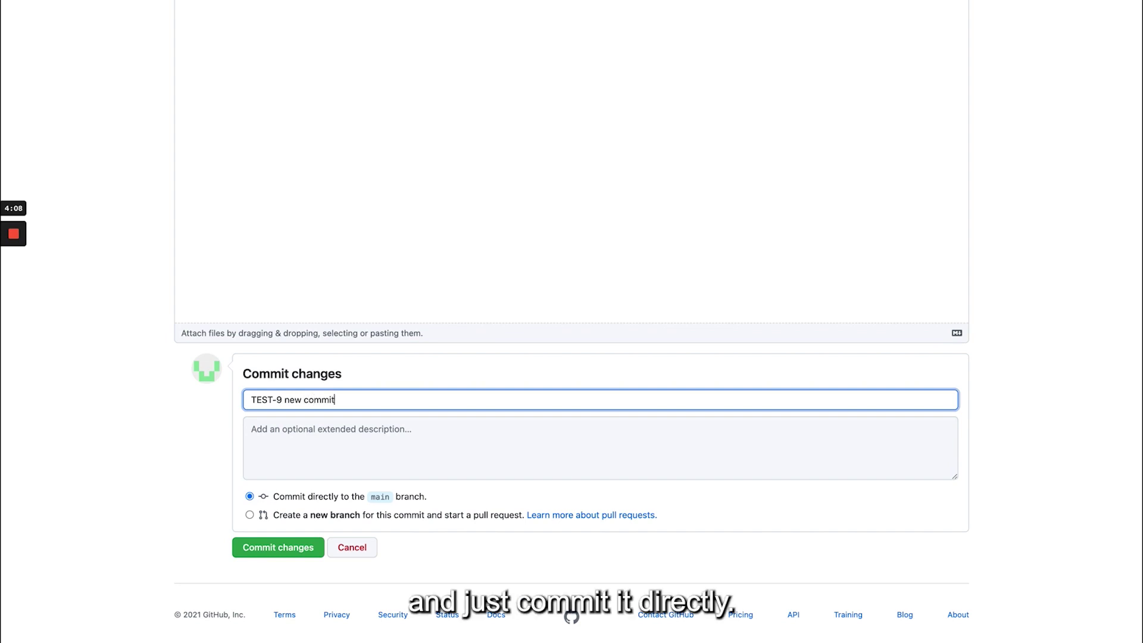
click(277, 547)
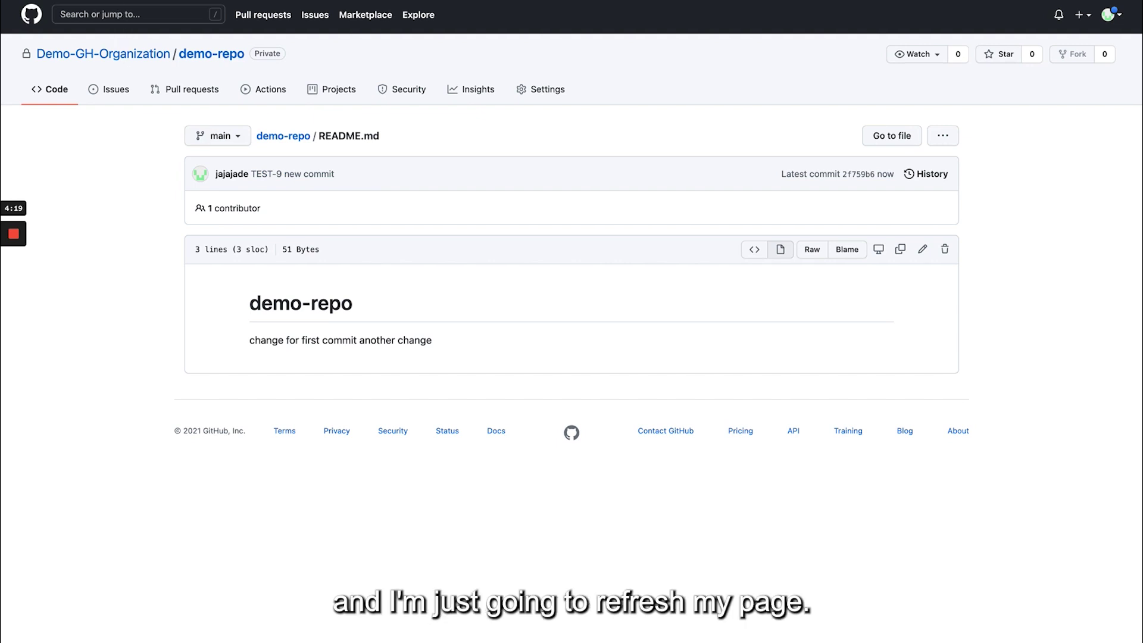
Reload Jira, reopen TEST-9 and view its linked commit 2f759b 'TEST-9 new commit'.
key(ctrl+Tab)
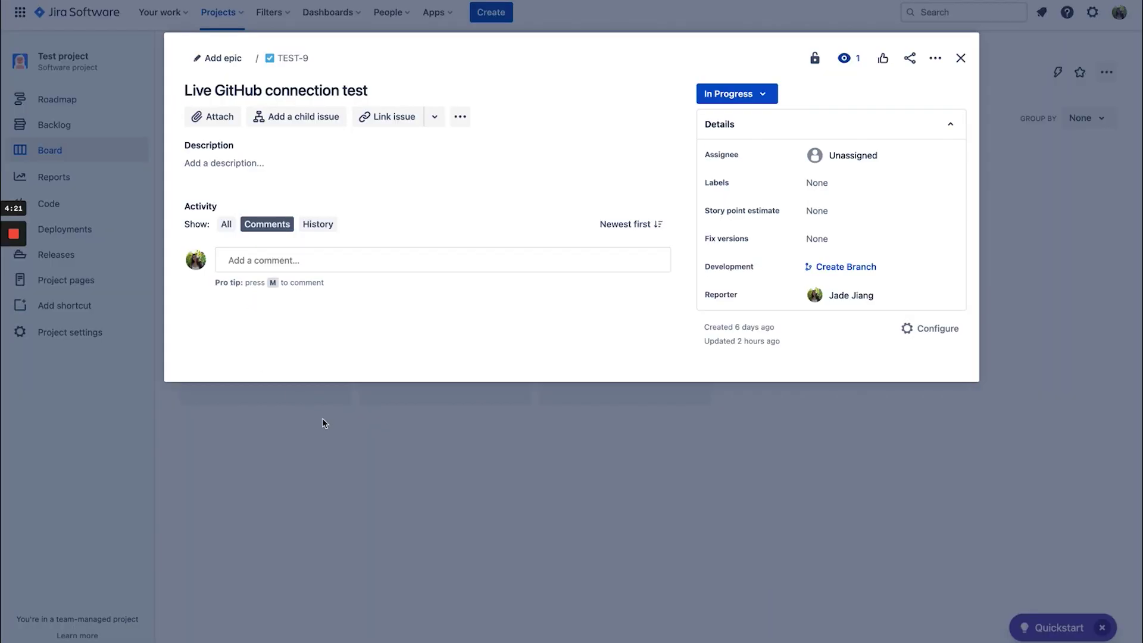
key(ctrl+r)
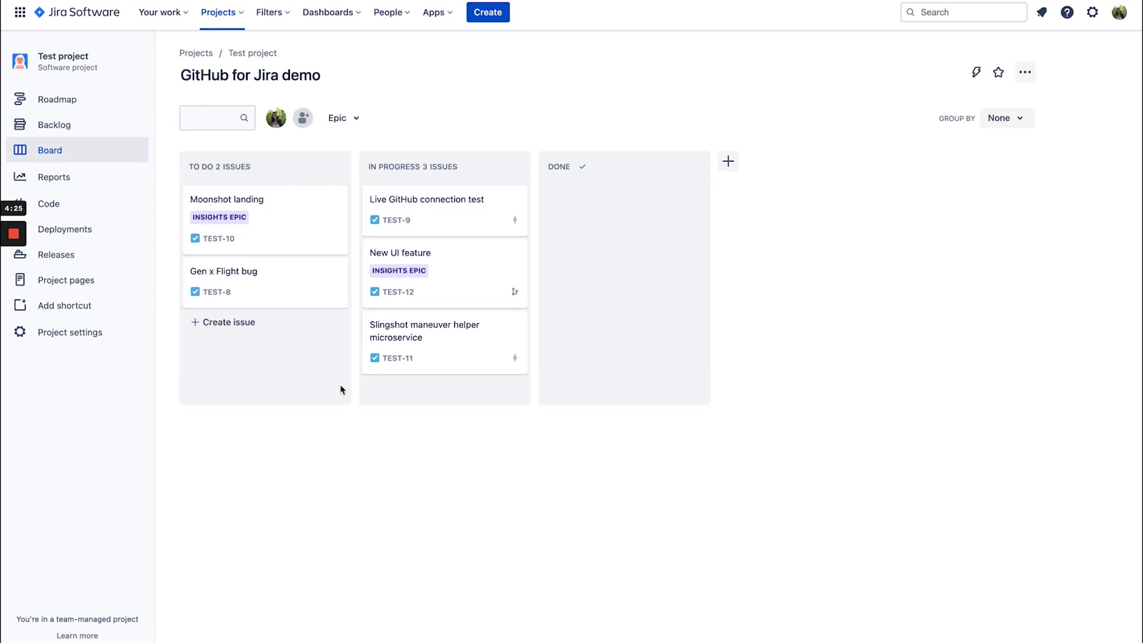
click(479, 200)
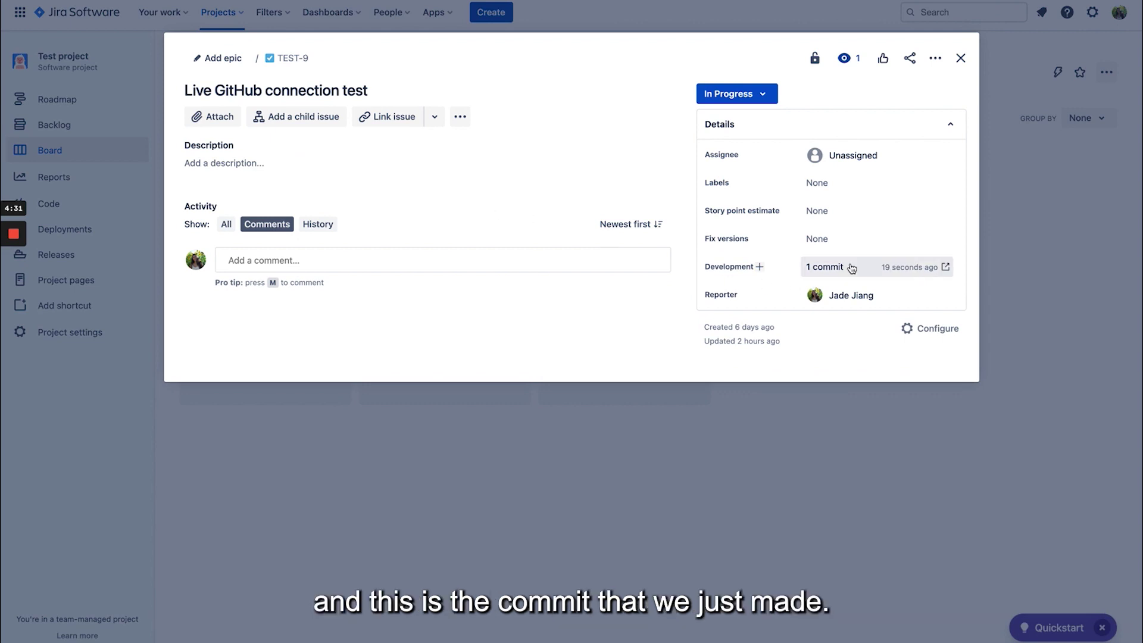
click(851, 268)
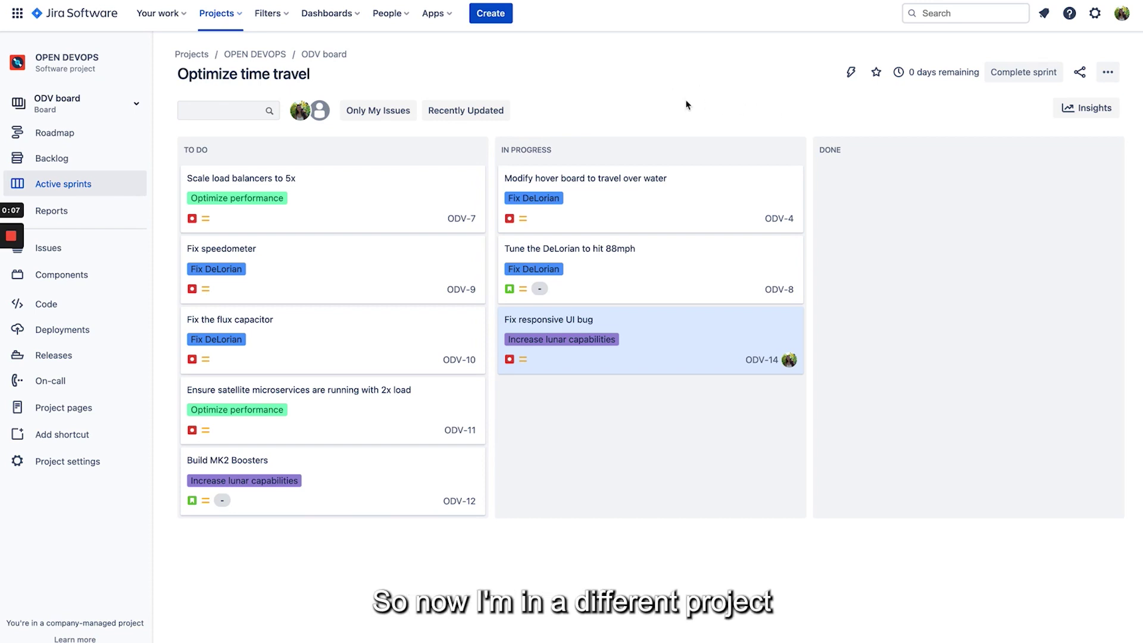
Review ODV-14 'Fix responsive UI bug' GitHub Actions builds and deployments, then close its details.
click(718, 353)
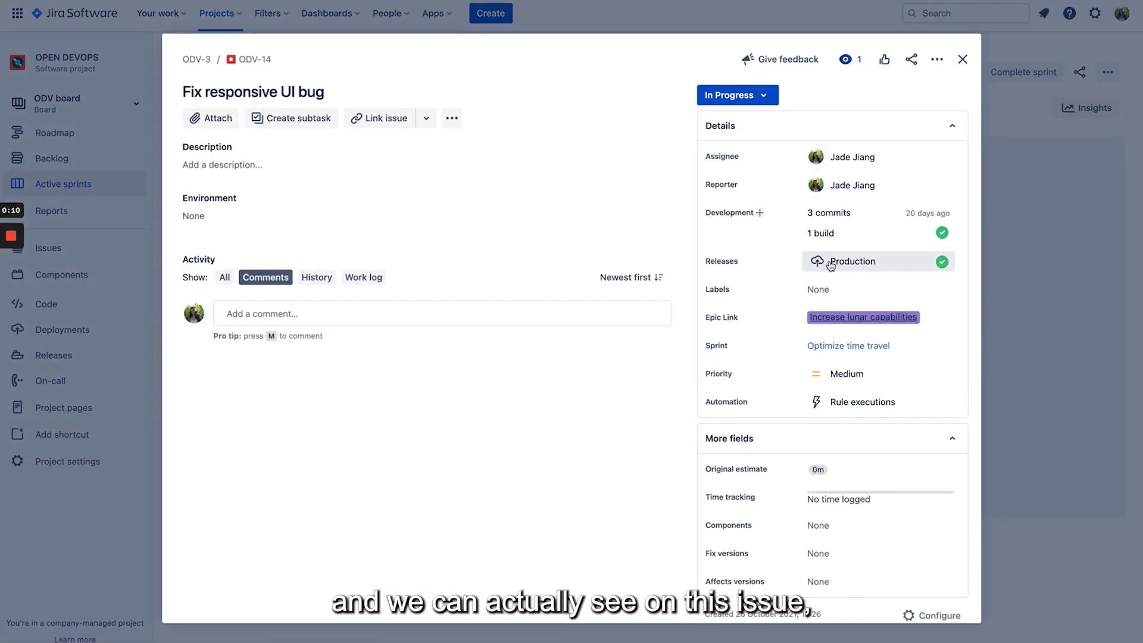
click(880, 235)
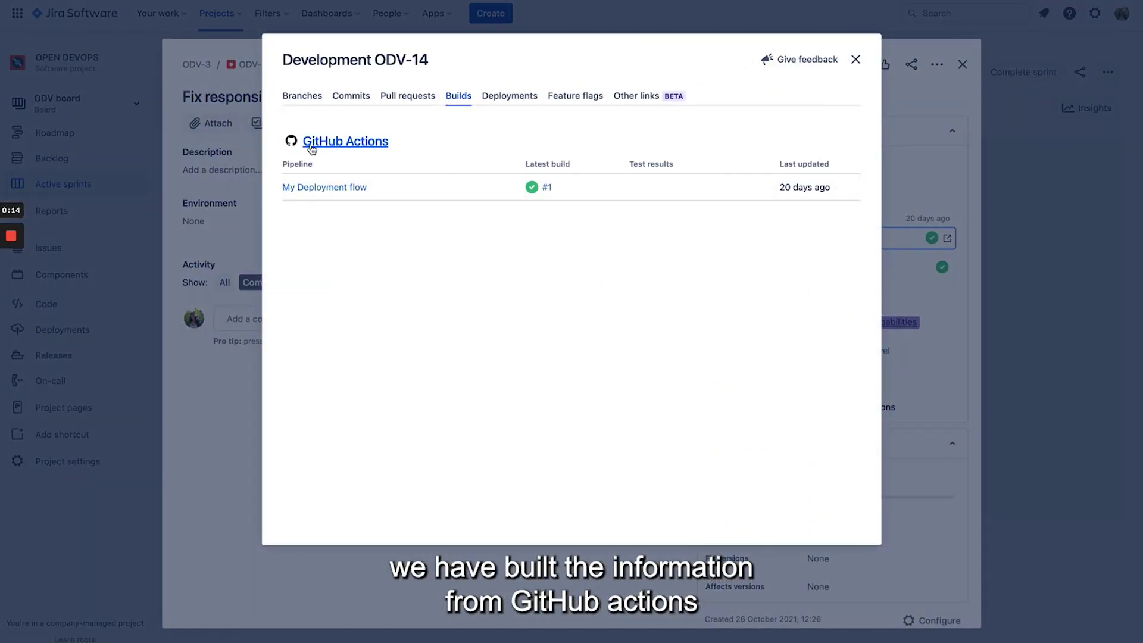
click(522, 101)
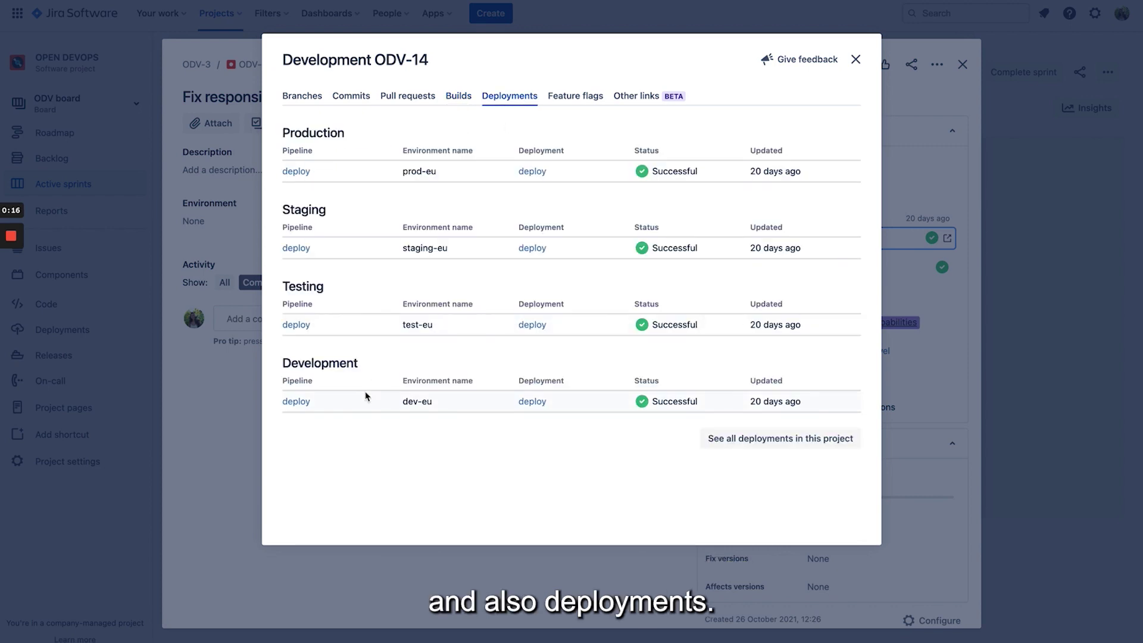
click(186, 408)
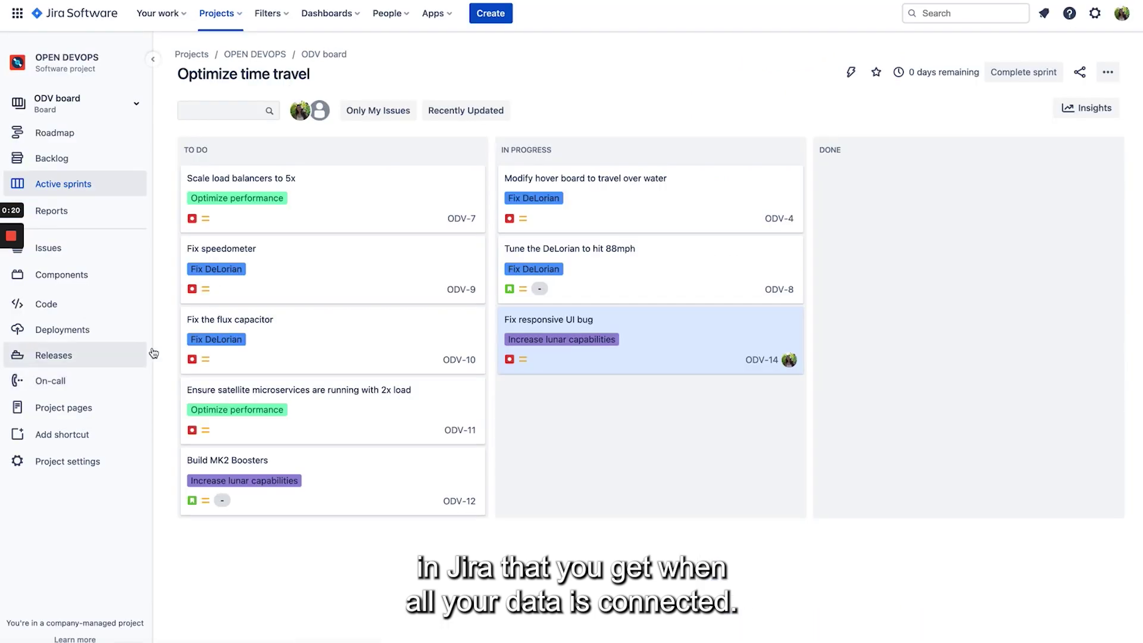
Close issue ODV-14 and go to the project's Deployments timeline under Code.
click(102, 366)
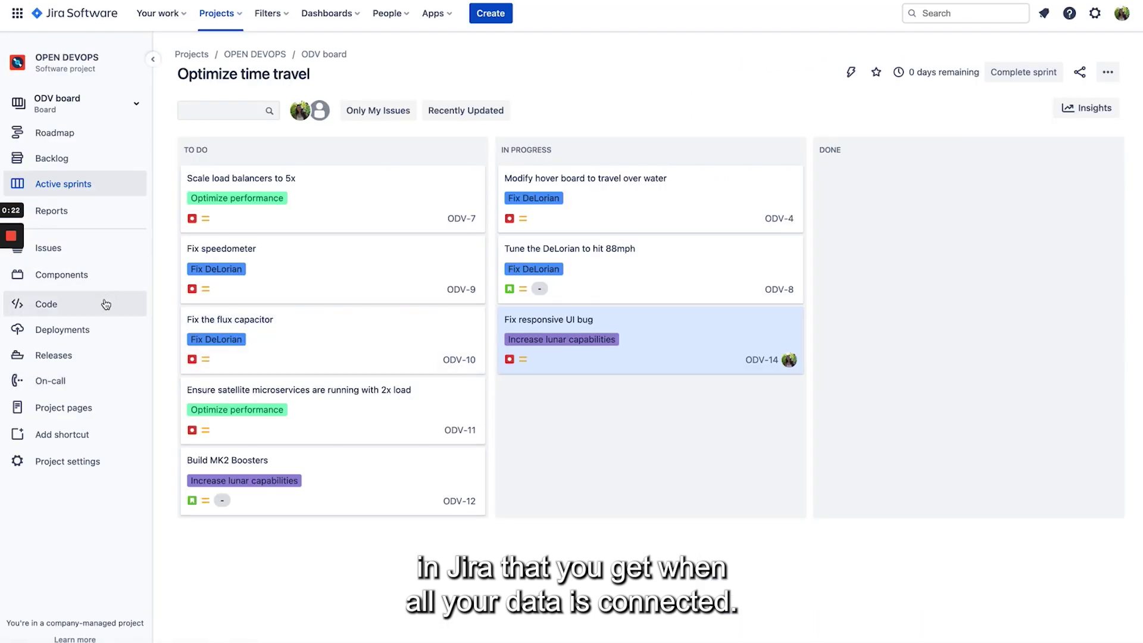
click(70, 304)
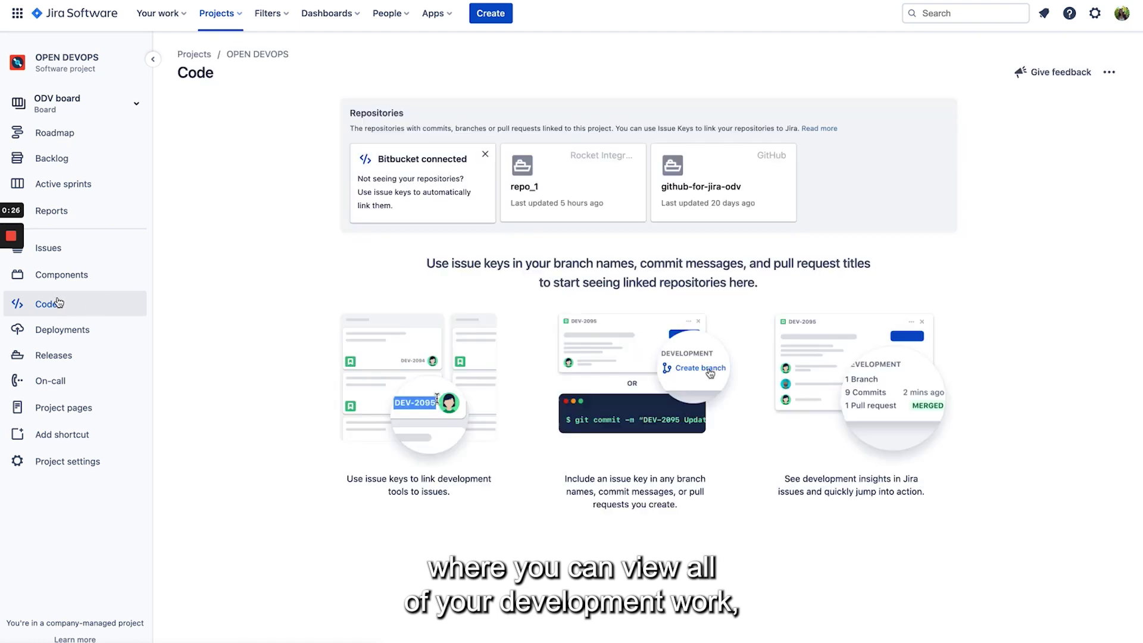
click(58, 333)
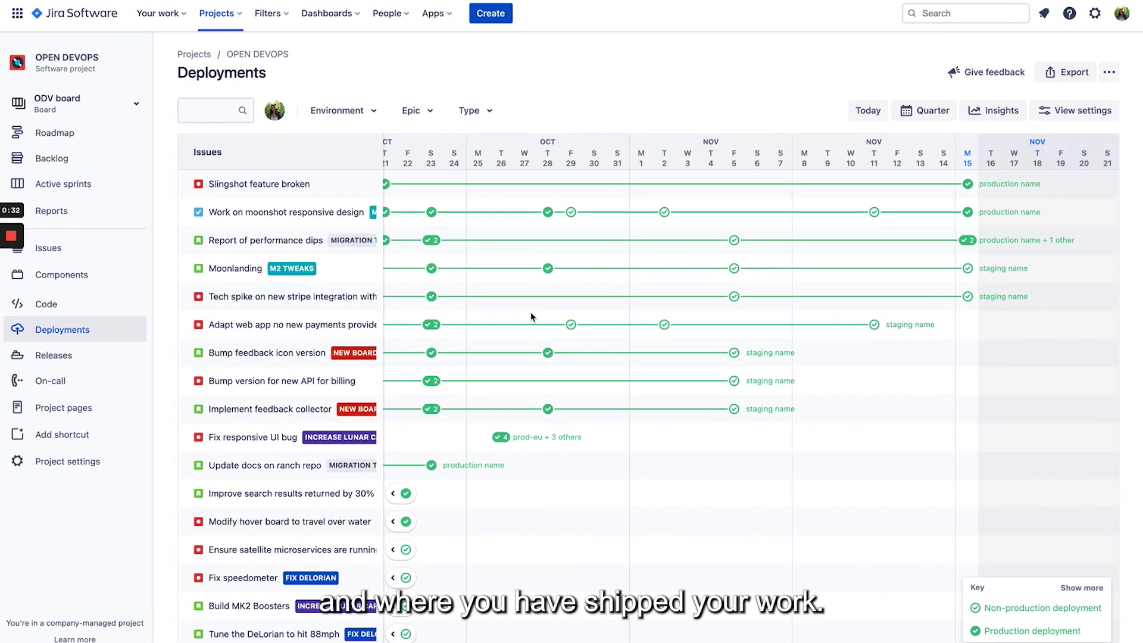
scroll(575, 409, left, 3)
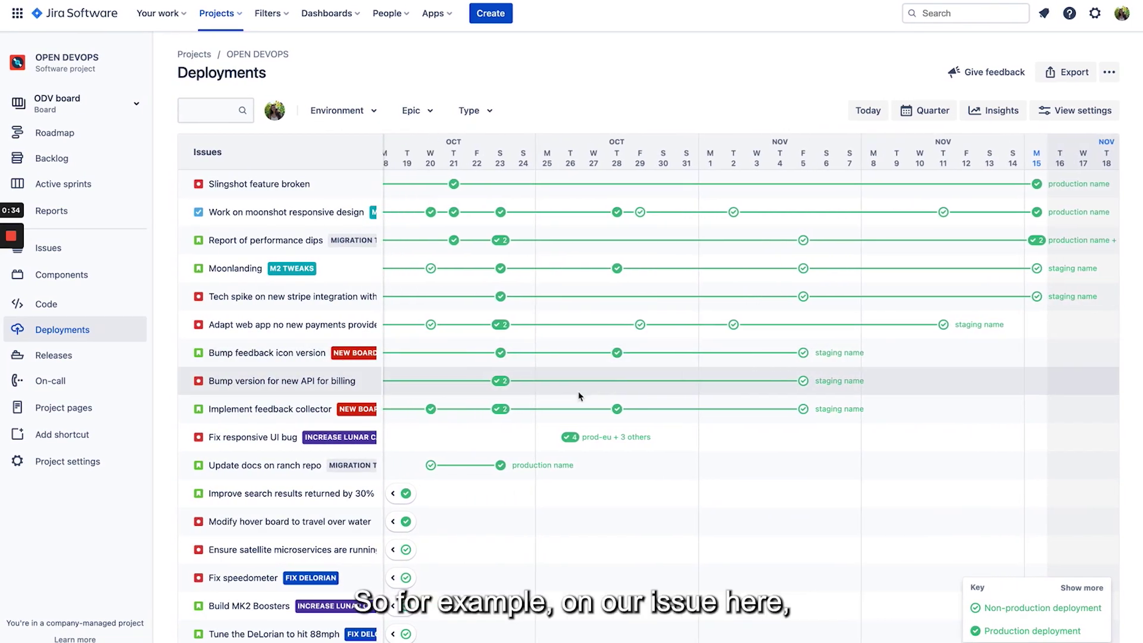
View the four 26 October deployments of Fix responsive UI bug, including full ODV-14 details.
click(568, 437)
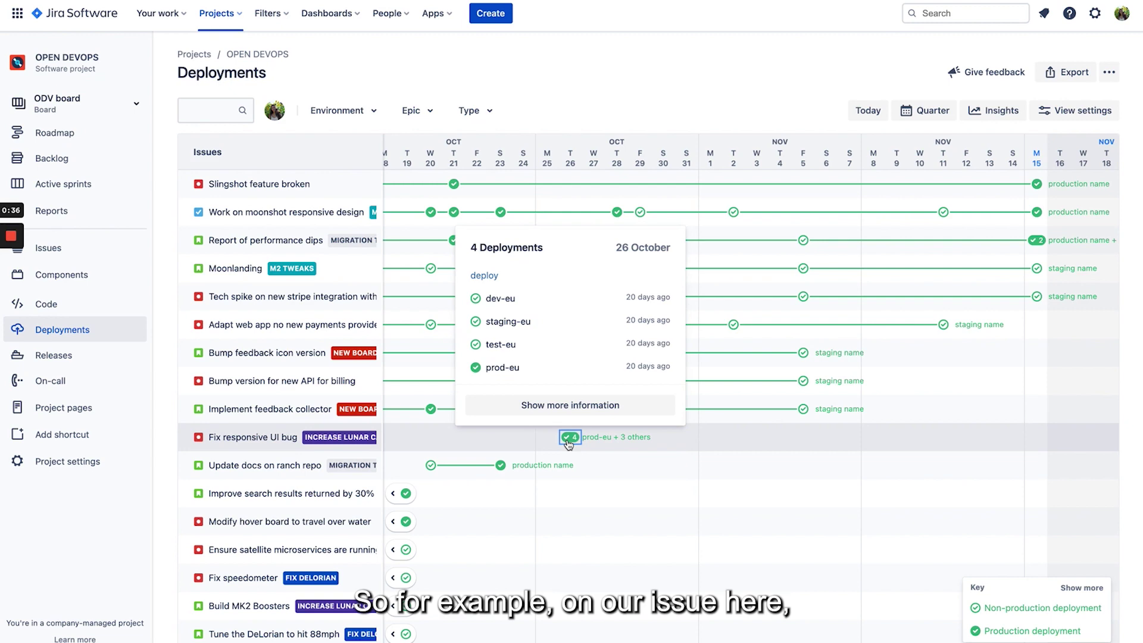
click(543, 406)
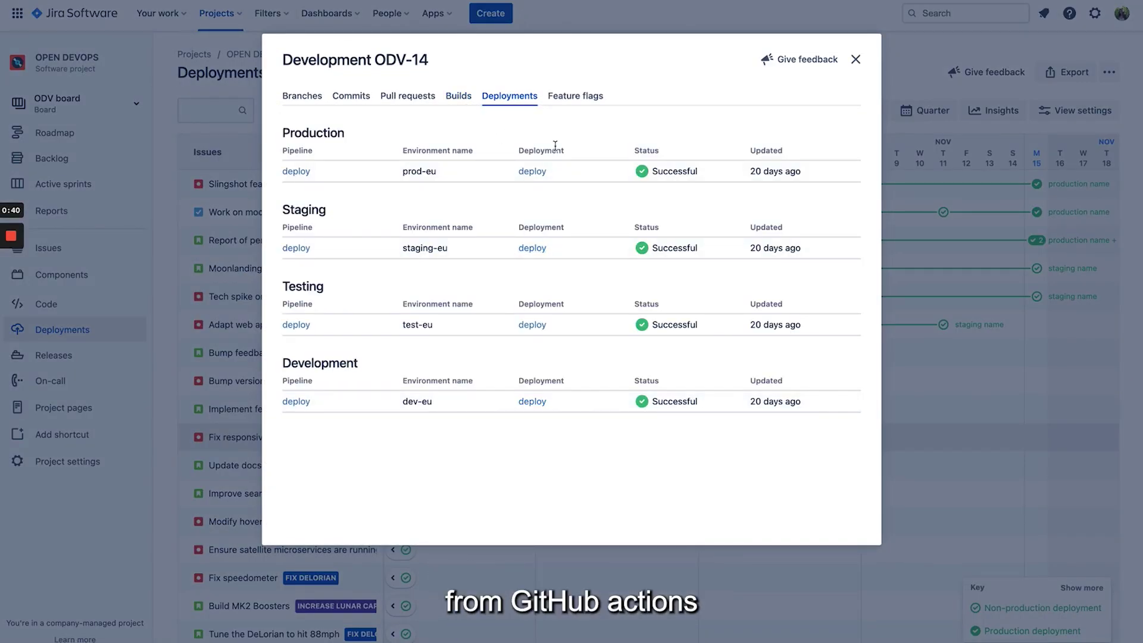
click(932, 305)
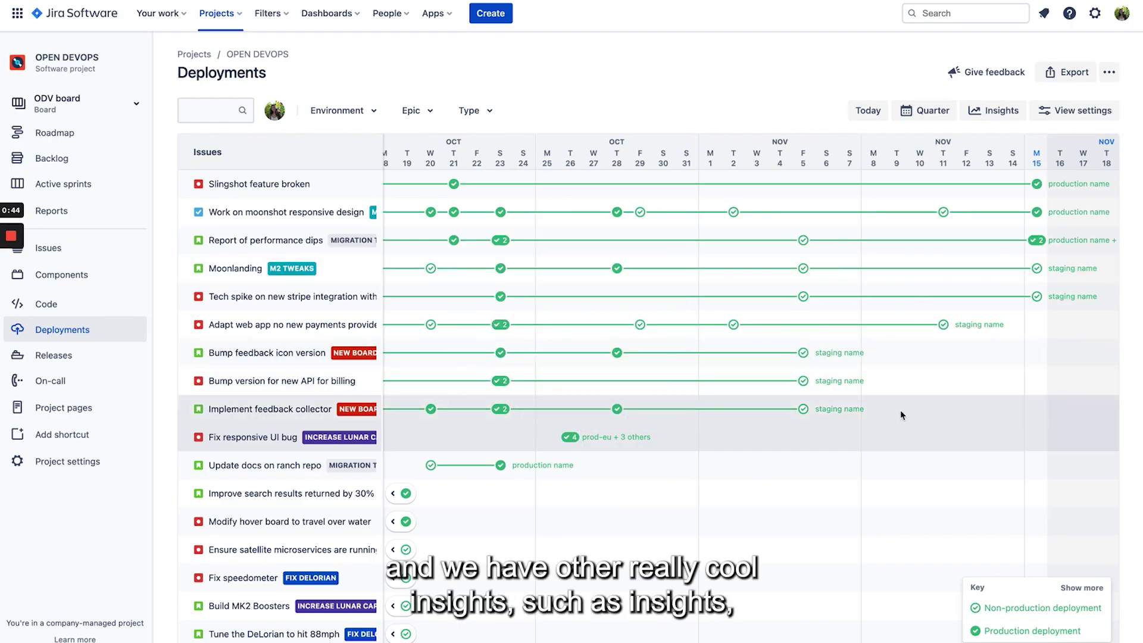
Open the Insights panel and expand the Deployment frequency (2.1 per week) and Cycle time charts.
click(979, 110)
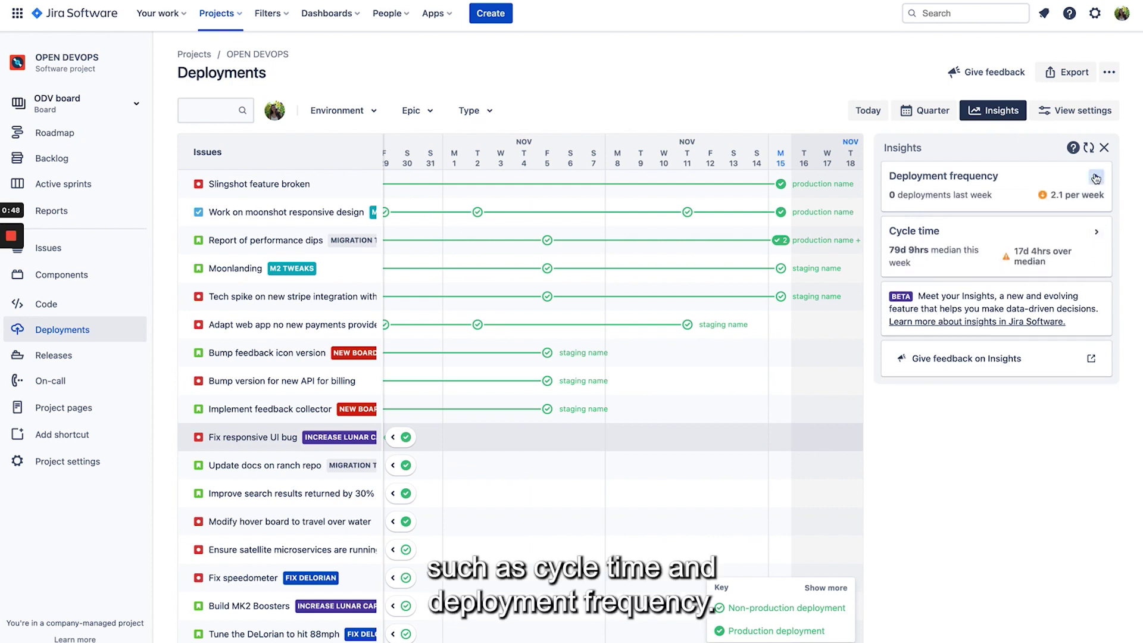
click(1095, 176)
click(1095, 288)
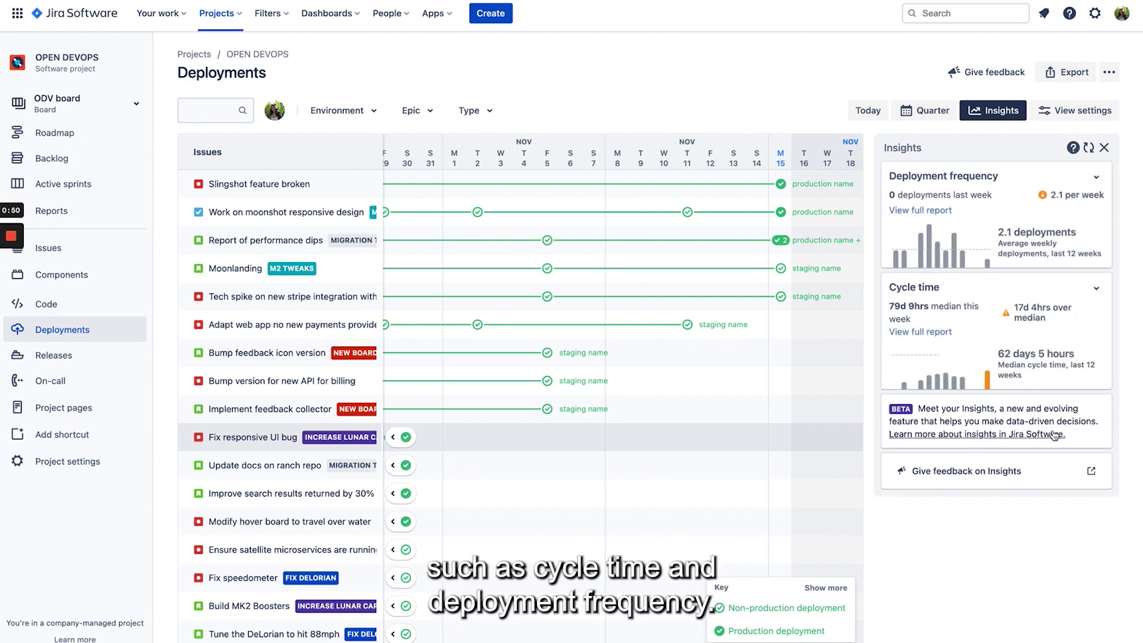